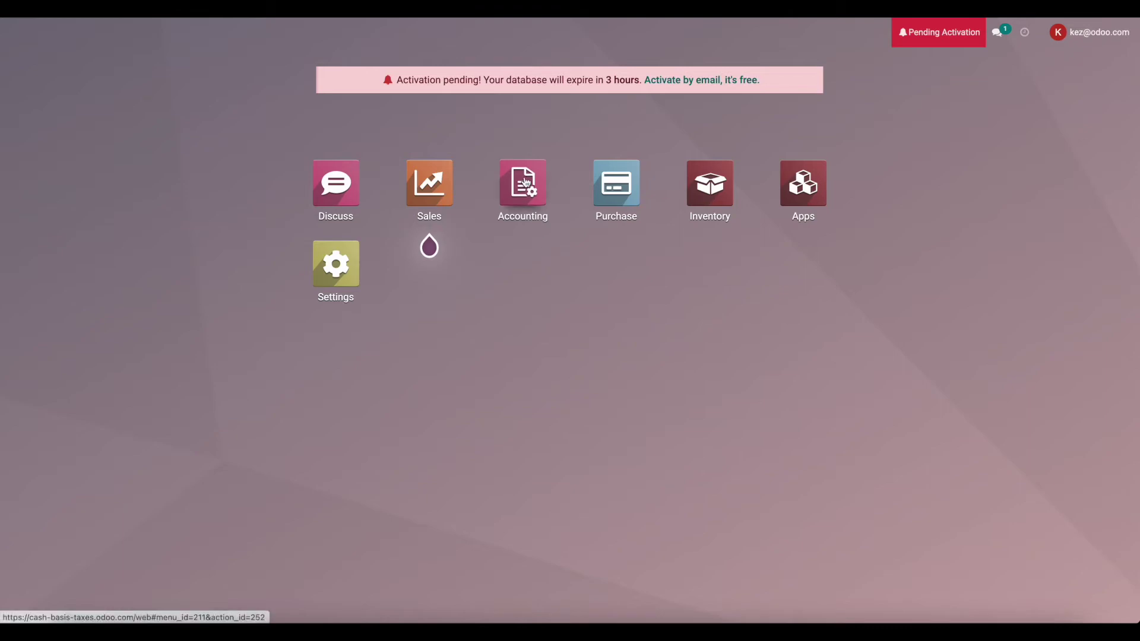
# Step: Enable Cash Basis taxes in the Accounting settings
pyautogui.click(520, 187)
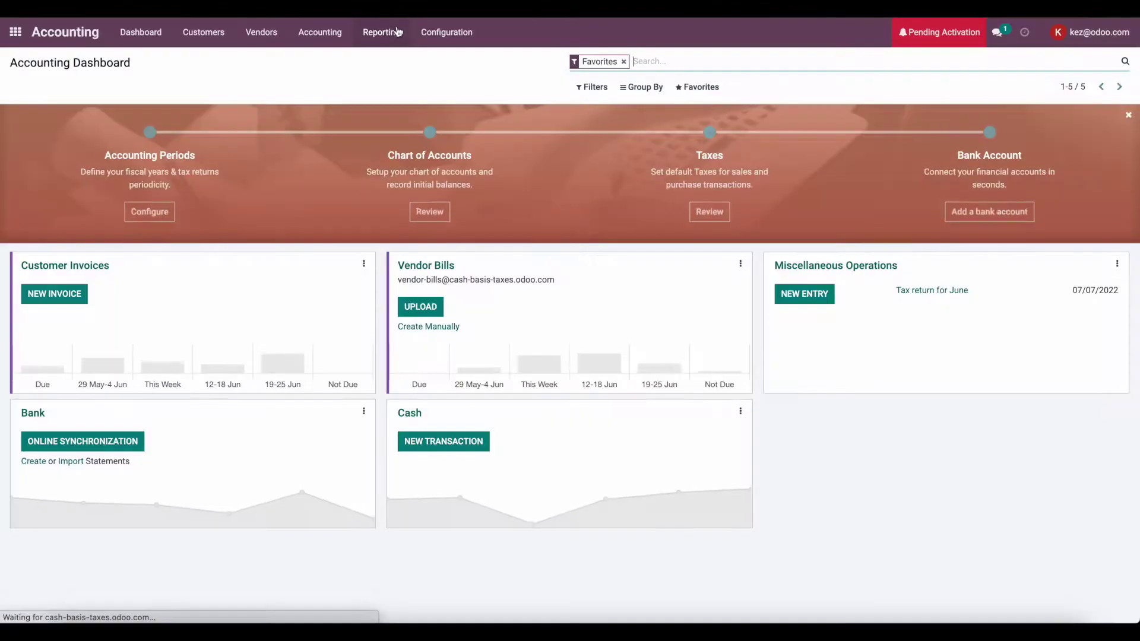
pyautogui.click(442, 33)
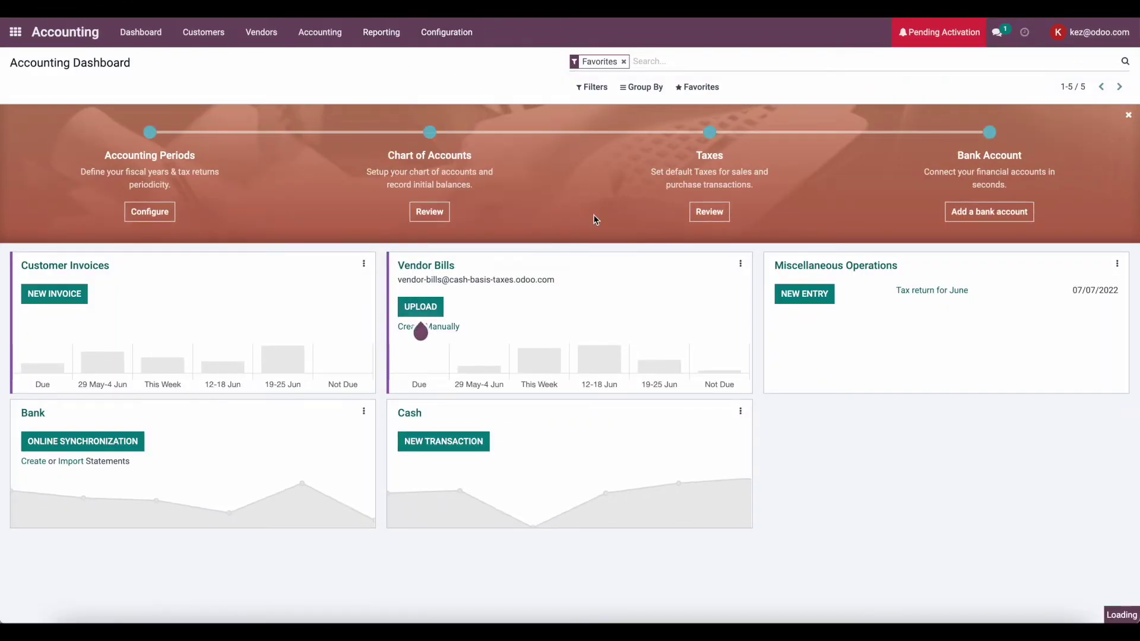
pyautogui.scroll(-10, 594, 220)
pyautogui.scroll(-15, 593, 220)
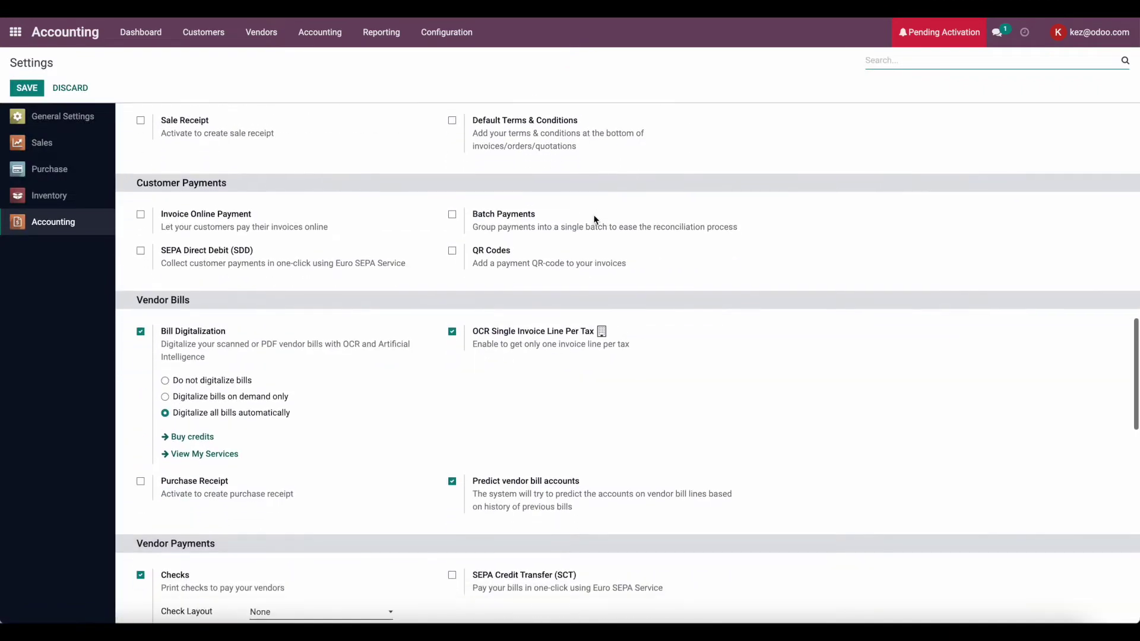
pyautogui.scroll(-5, 596, 220)
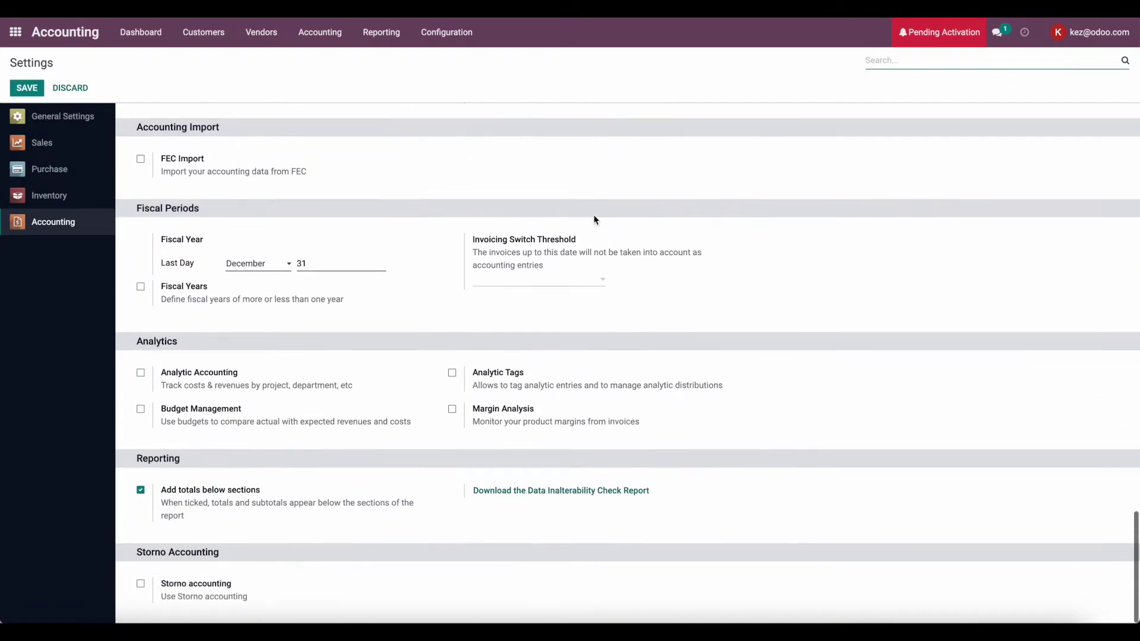
pyautogui.scroll(20, 596, 220)
pyautogui.scroll(4, 594, 217)
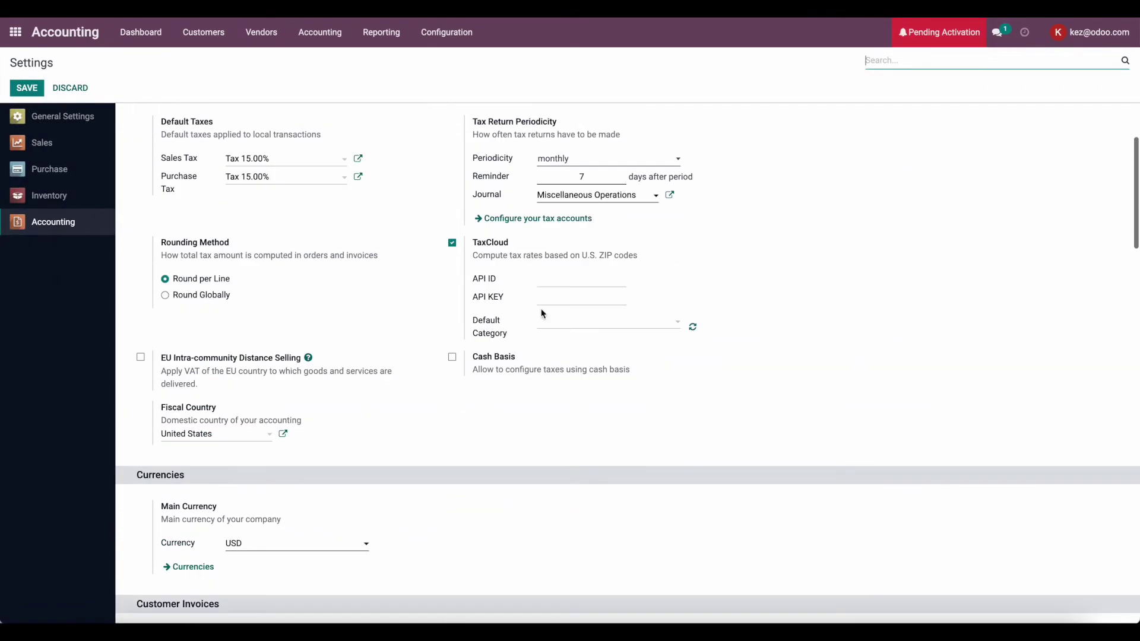
pyautogui.click(452, 357)
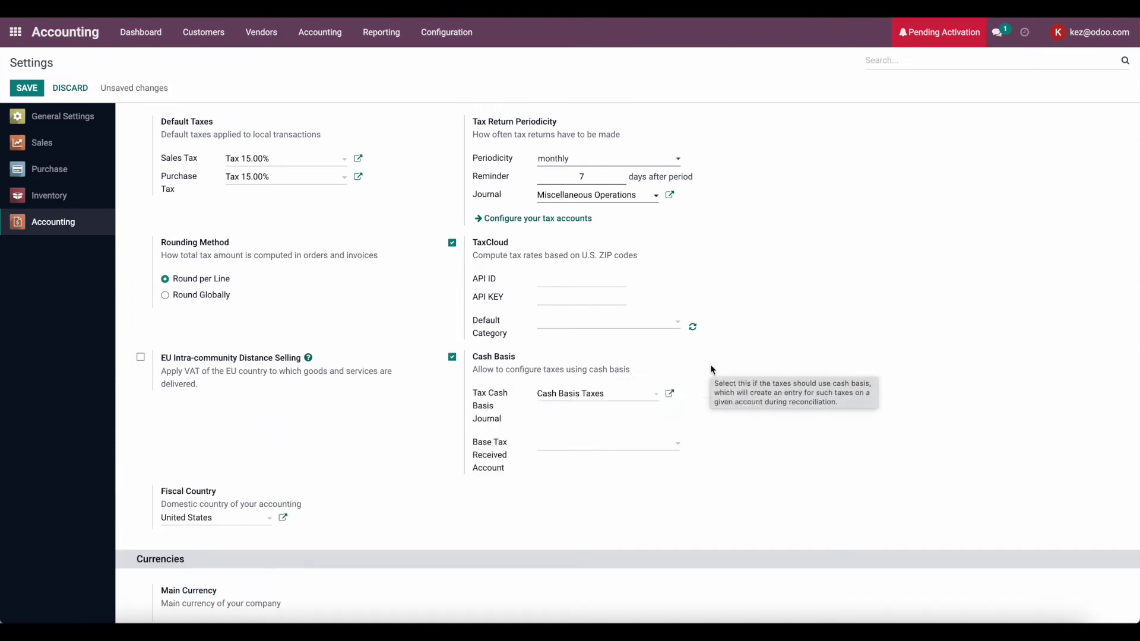
# Step: Set the Base Tax Received Account to 251000 Tax Received and save the settings
pyautogui.scroll(-1, 530, 454)
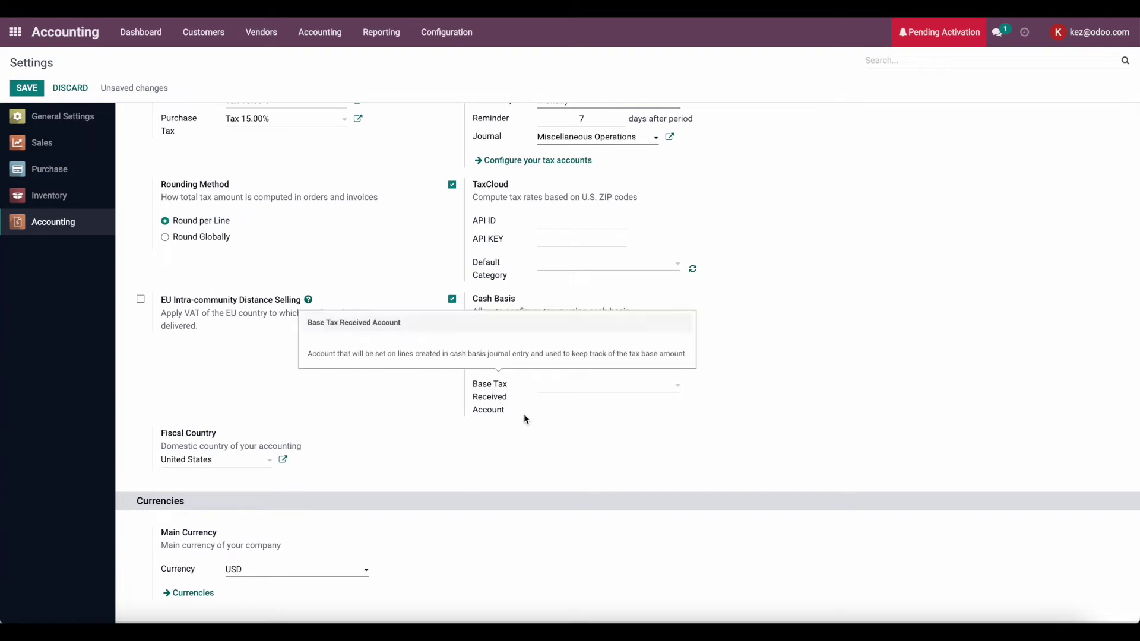
pyautogui.click(562, 389)
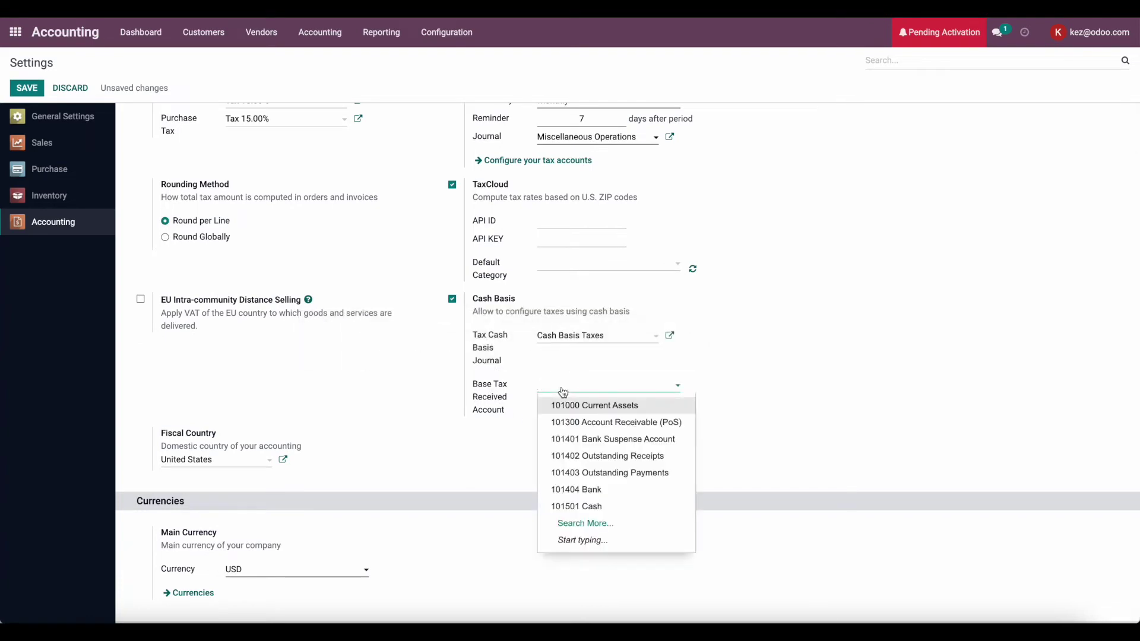
pyautogui.write('tax')
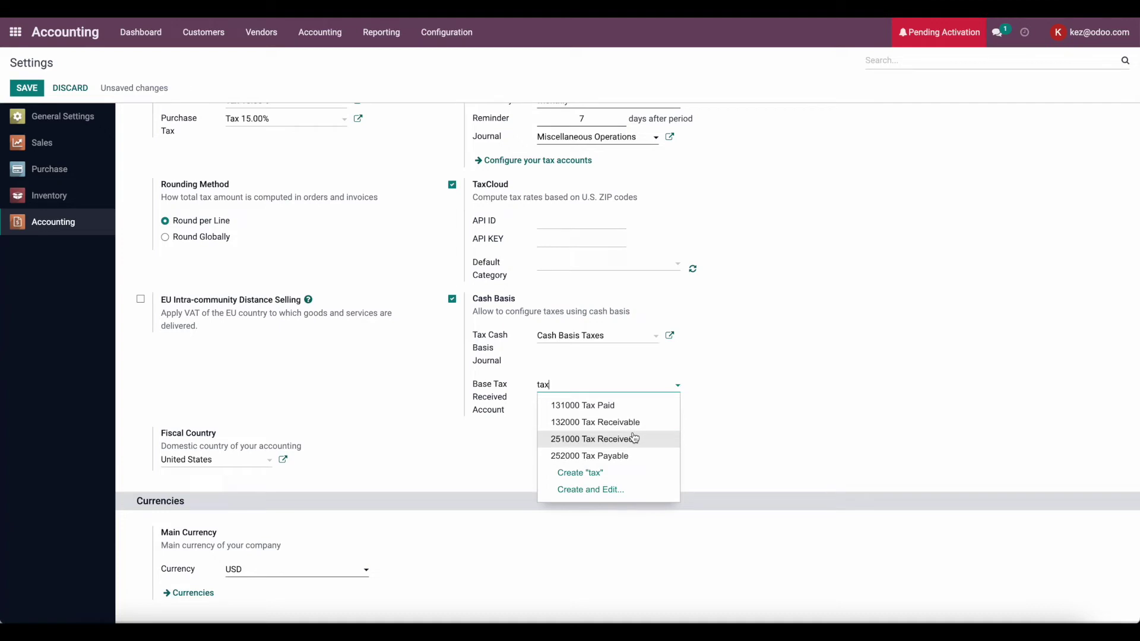
pyautogui.click(585, 444)
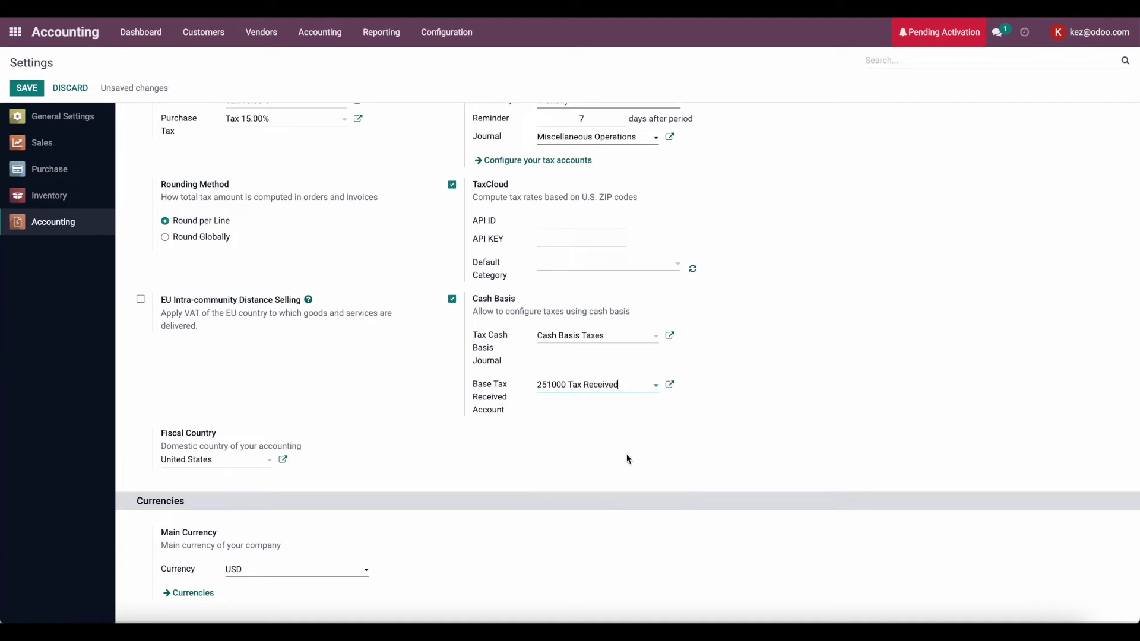
pyautogui.click(33, 94)
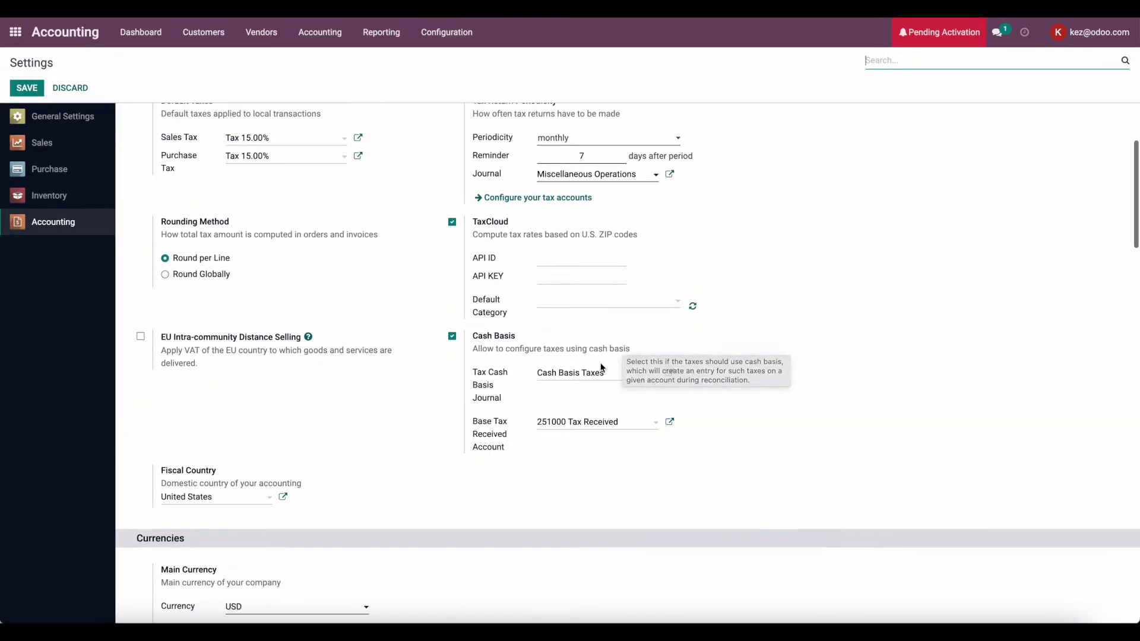
pyautogui.scroll(3, 397, 181)
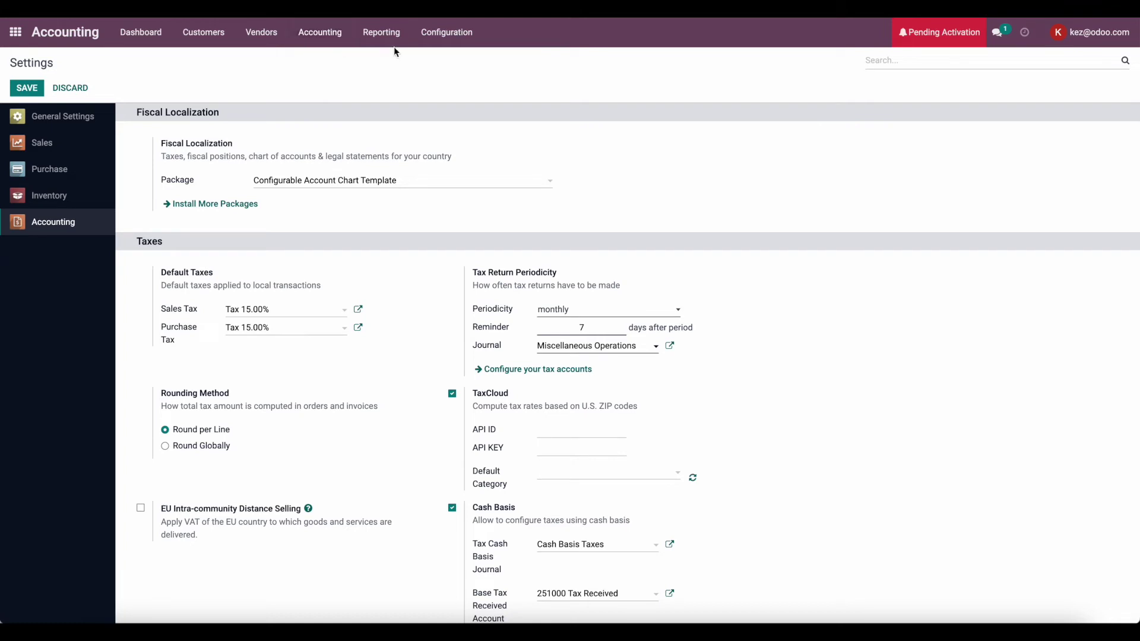
# Step: Start a new tax record with an amount of 7 percent
pyautogui.click(438, 45)
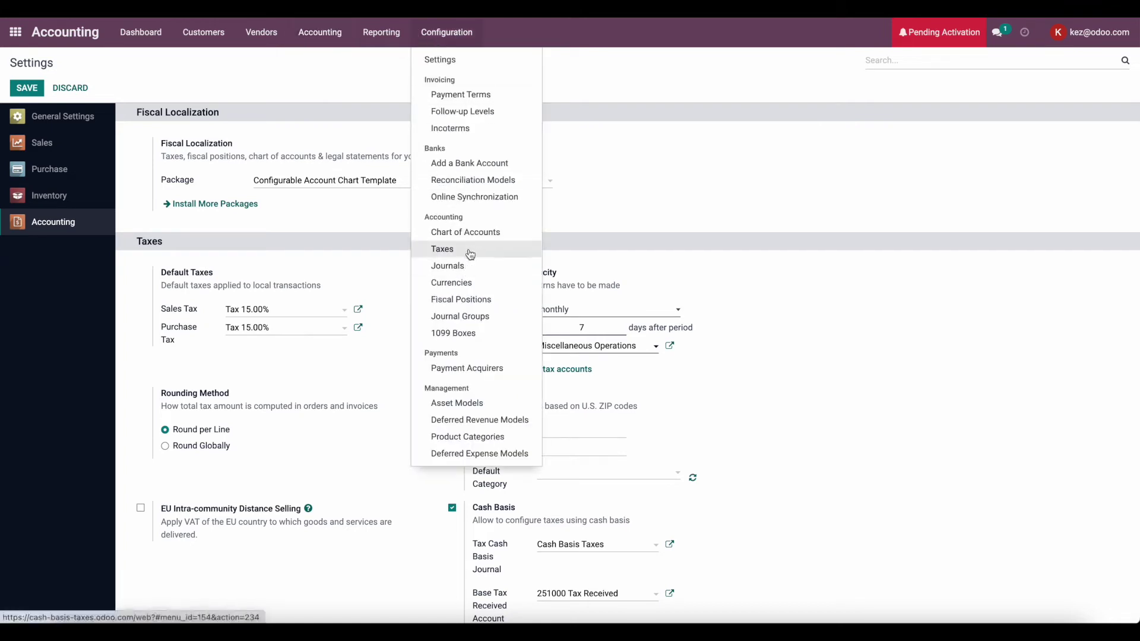
pyautogui.click(468, 247)
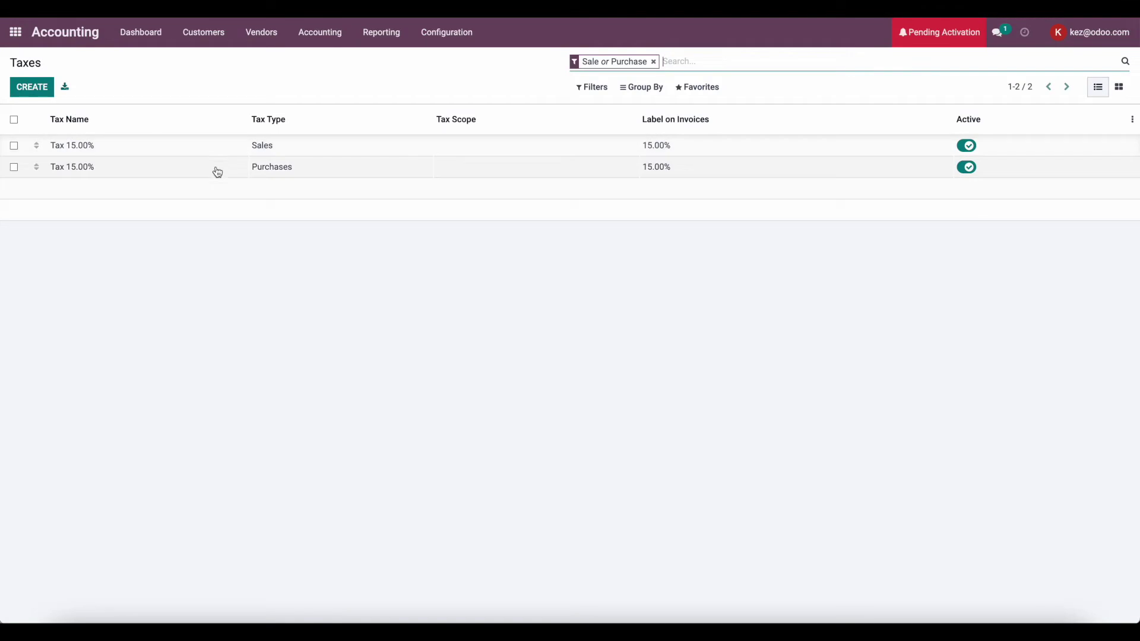
pyautogui.click(31, 87)
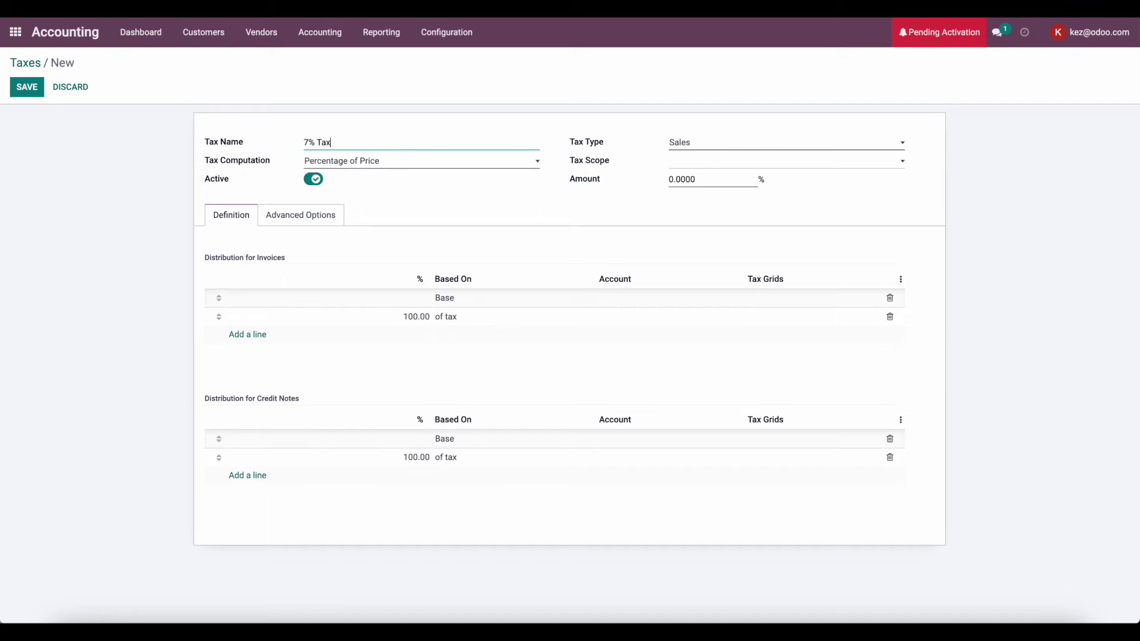
pyautogui.click(714, 178)
pyautogui.write('7')
# Step: Post both the invoice and credit-note tax lines to 251000 Tax Received
pyautogui.click(613, 316)
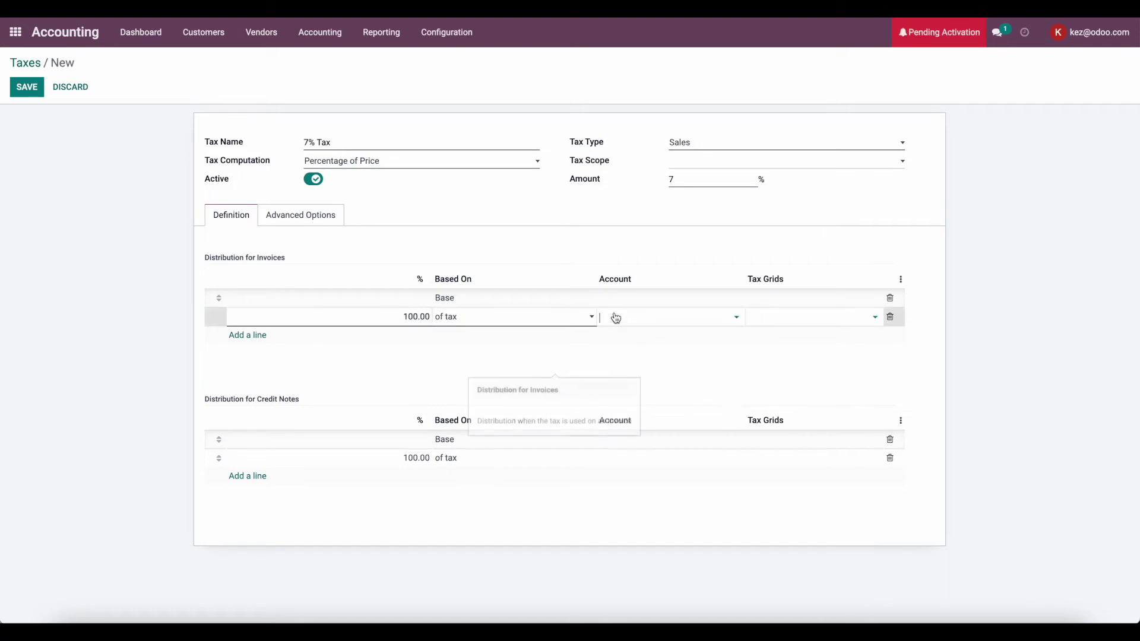
pyautogui.write('tax')
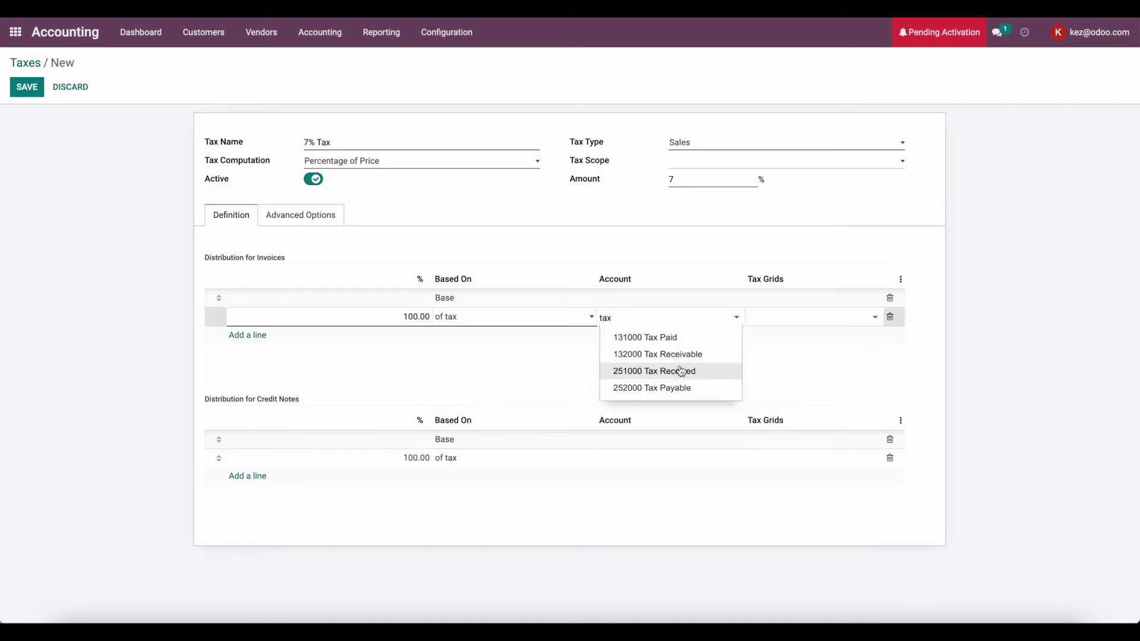
pyautogui.click(659, 369)
pyautogui.click(656, 463)
pyautogui.write('tax')
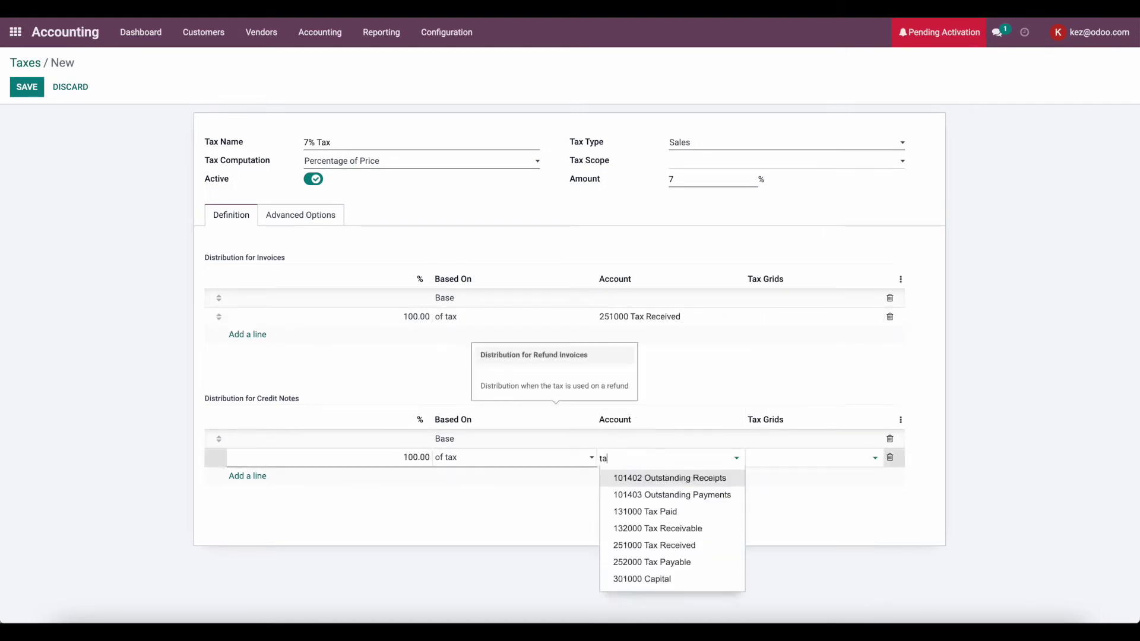
pyautogui.click(683, 519)
pyautogui.click(682, 518)
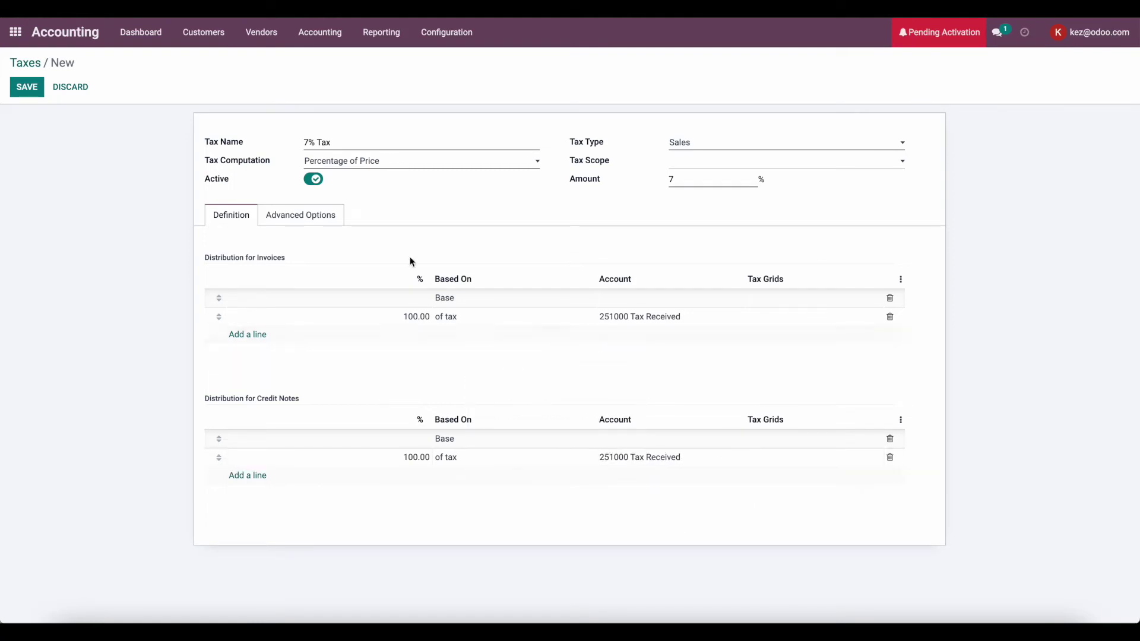
# Step: Leave the 7% Tax's exigibility Based on Invoice in Advanced Options and save it
pyautogui.click(301, 215)
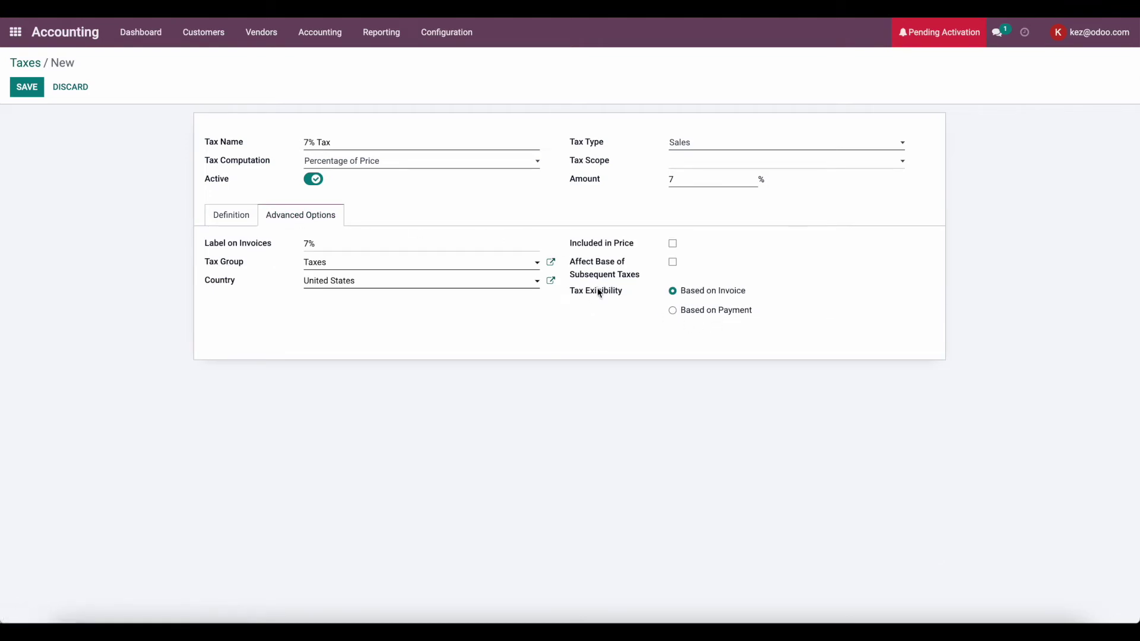
pyautogui.click(705, 314)
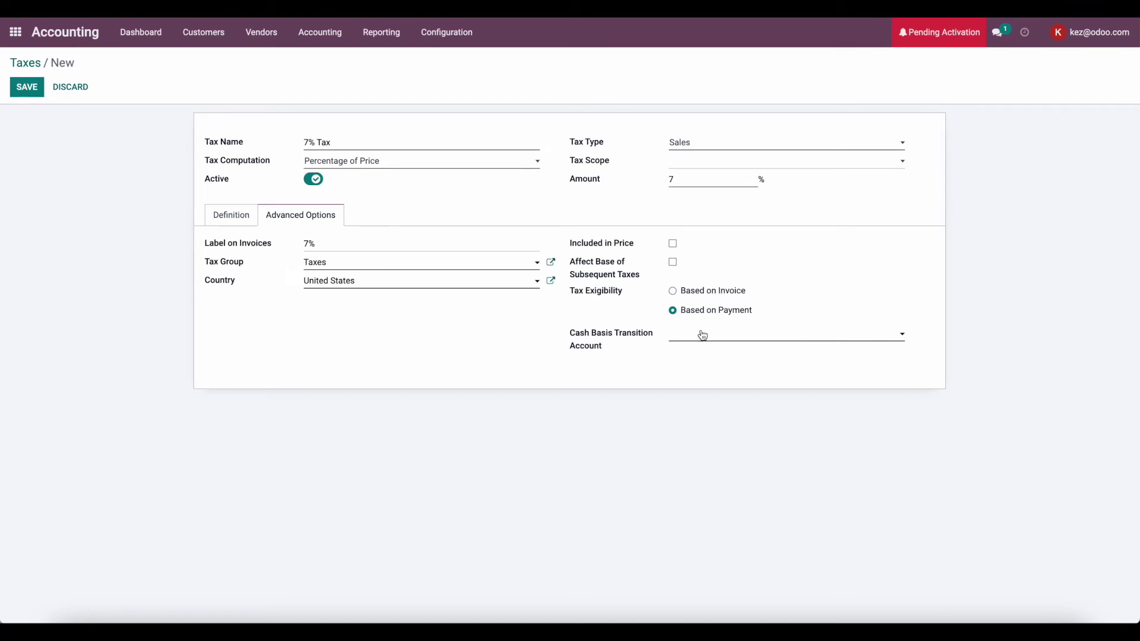
pyautogui.click(702, 338)
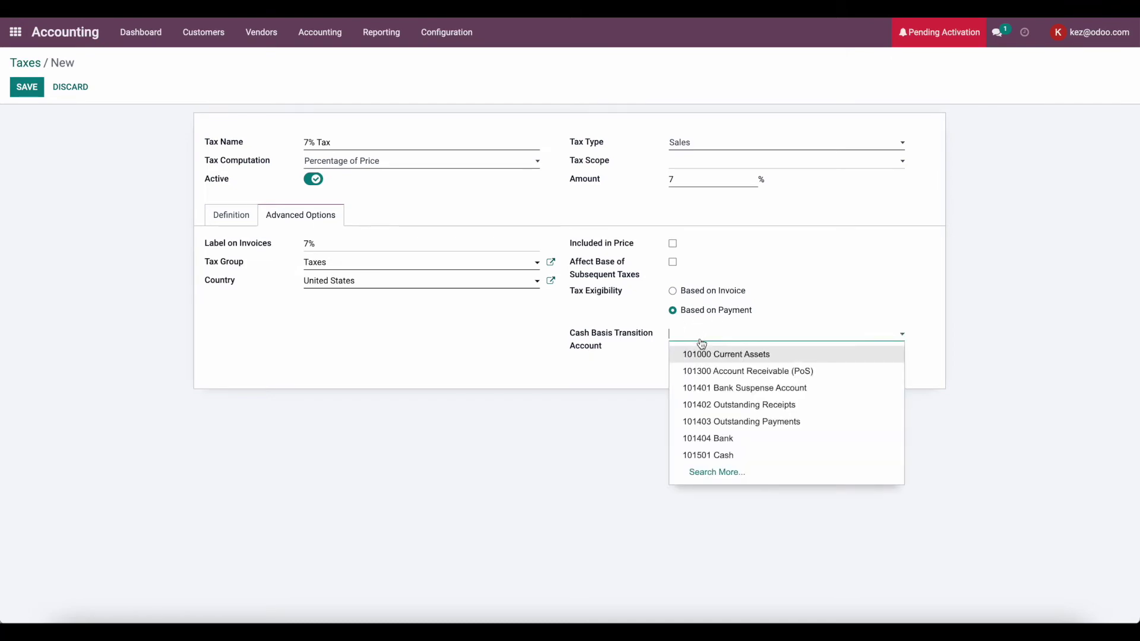
pyautogui.click(719, 472)
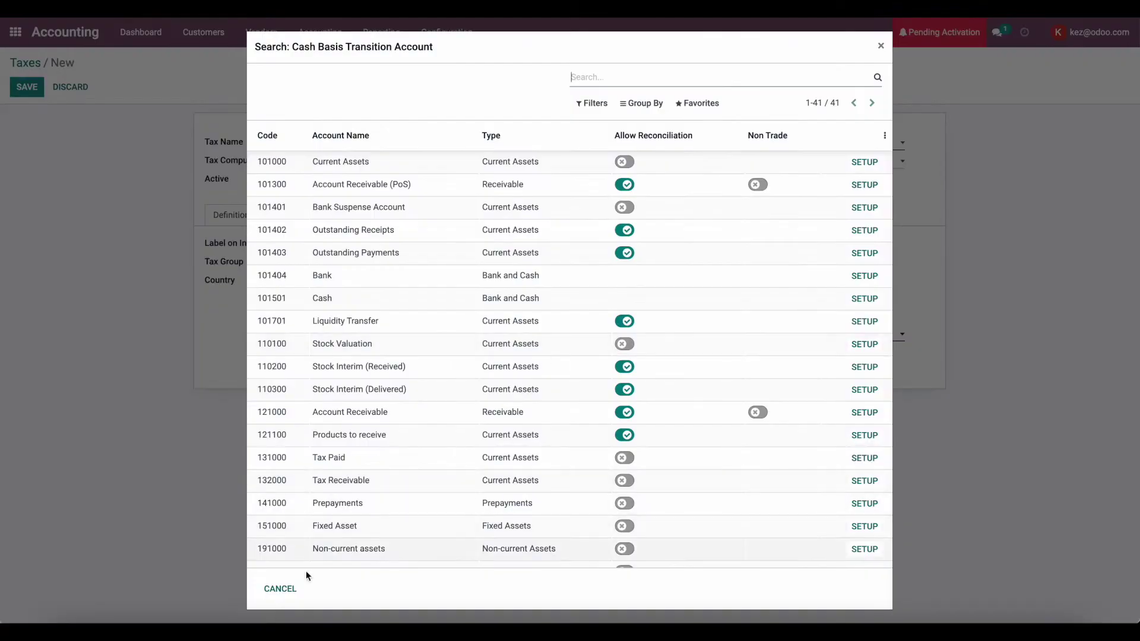
pyautogui.click(291, 588)
pyautogui.click(672, 290)
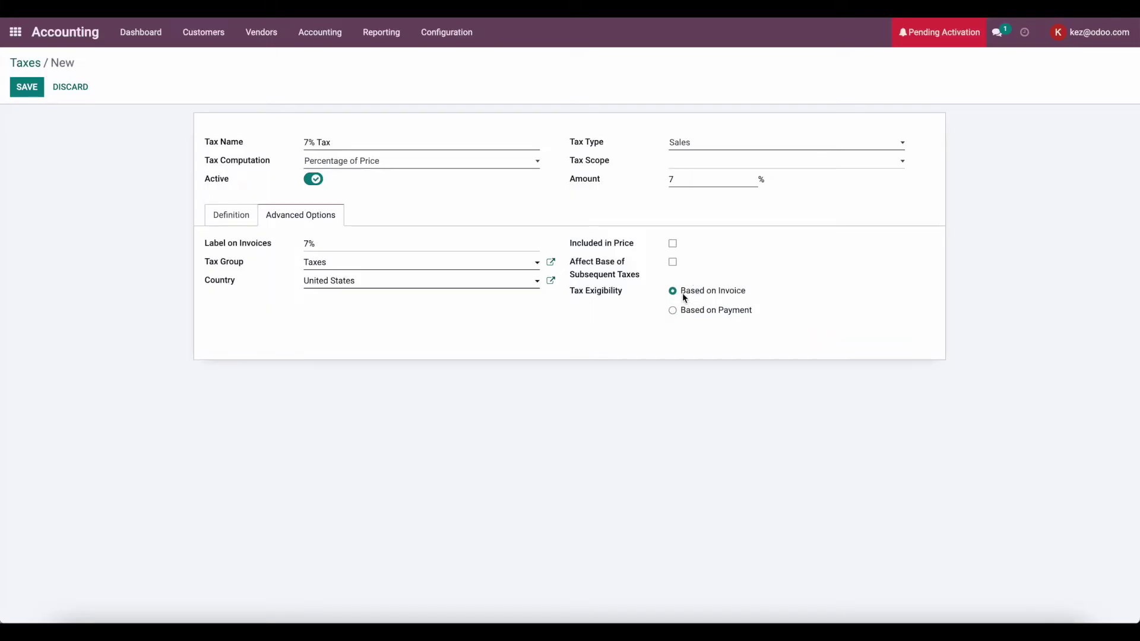
pyautogui.click(26, 87)
# Step: Save the 7% Tax, then create account 250300 Temp Tax Account as Current Liabilities
pyautogui.click(383, 37)
pyautogui.moveTo(447, 33)
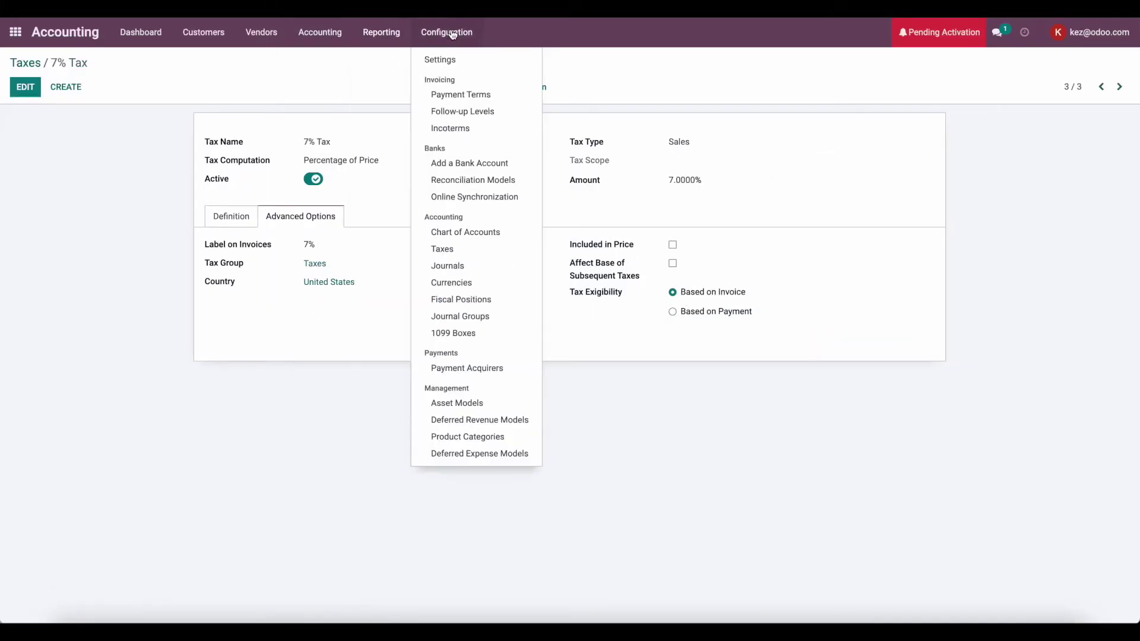
pyautogui.click(463, 231)
pyautogui.click(26, 87)
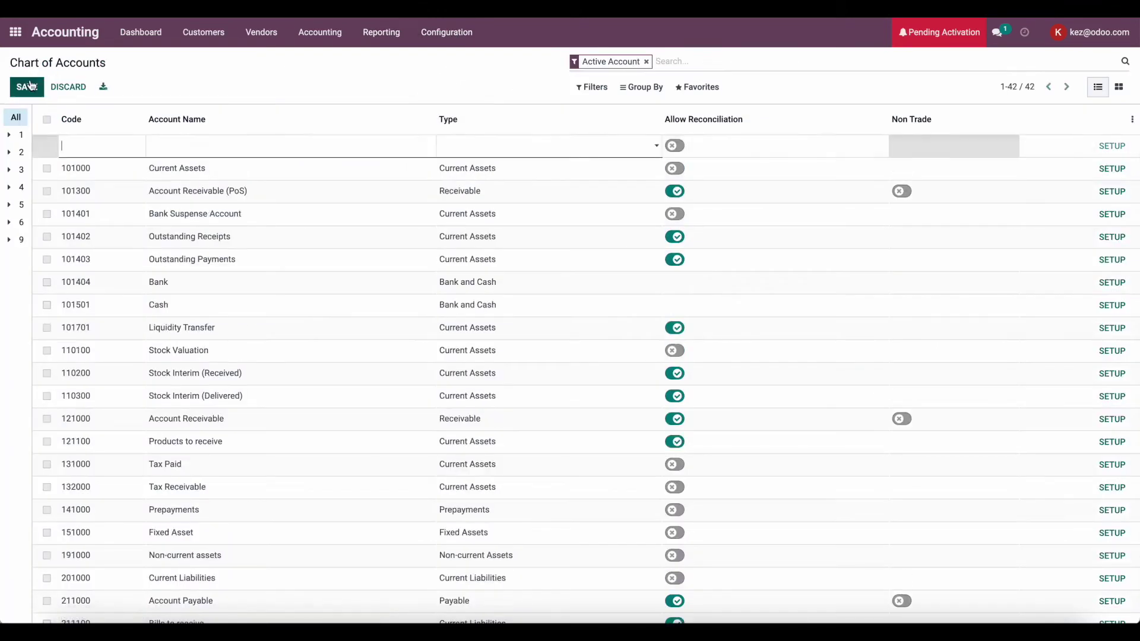
pyautogui.scroll(-7, 201, 368)
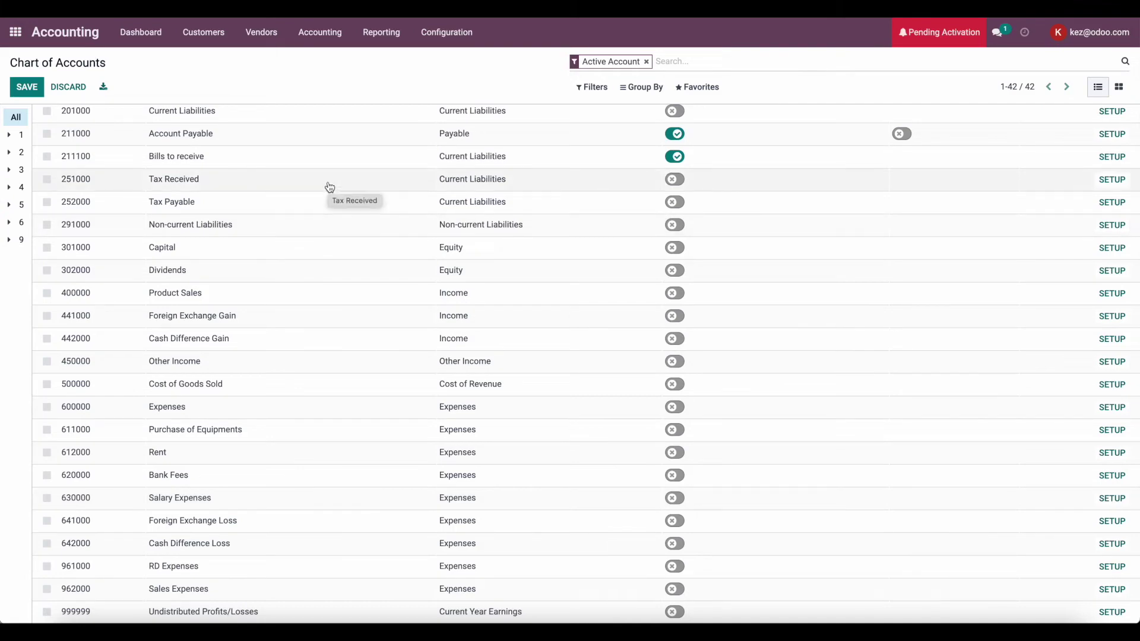
pyautogui.scroll(8, 330, 187)
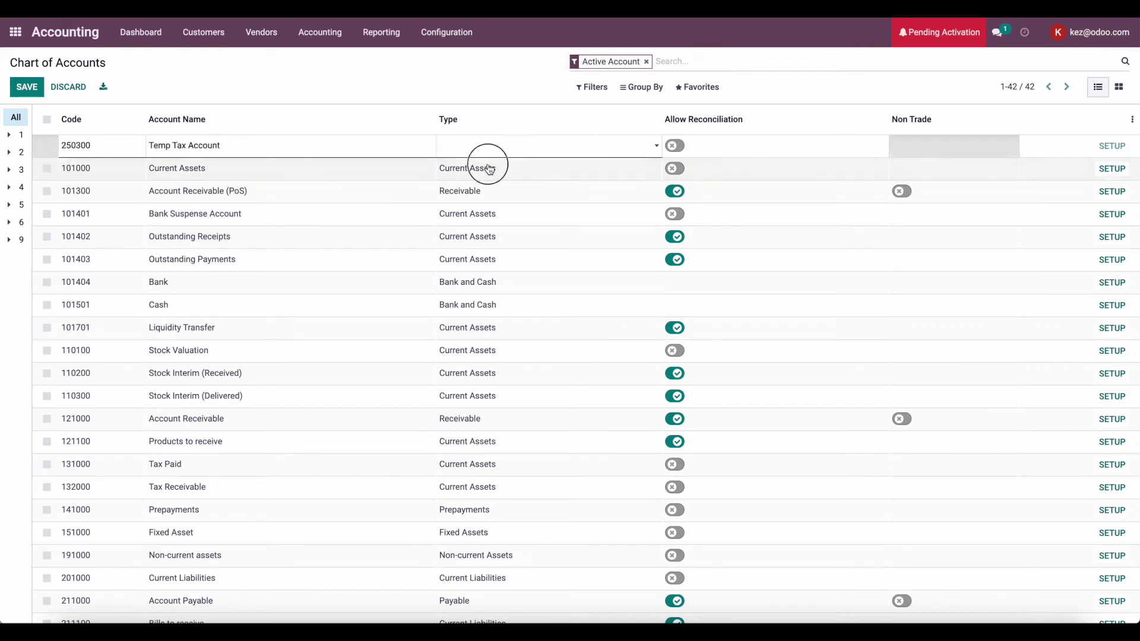
pyautogui.click(493, 146)
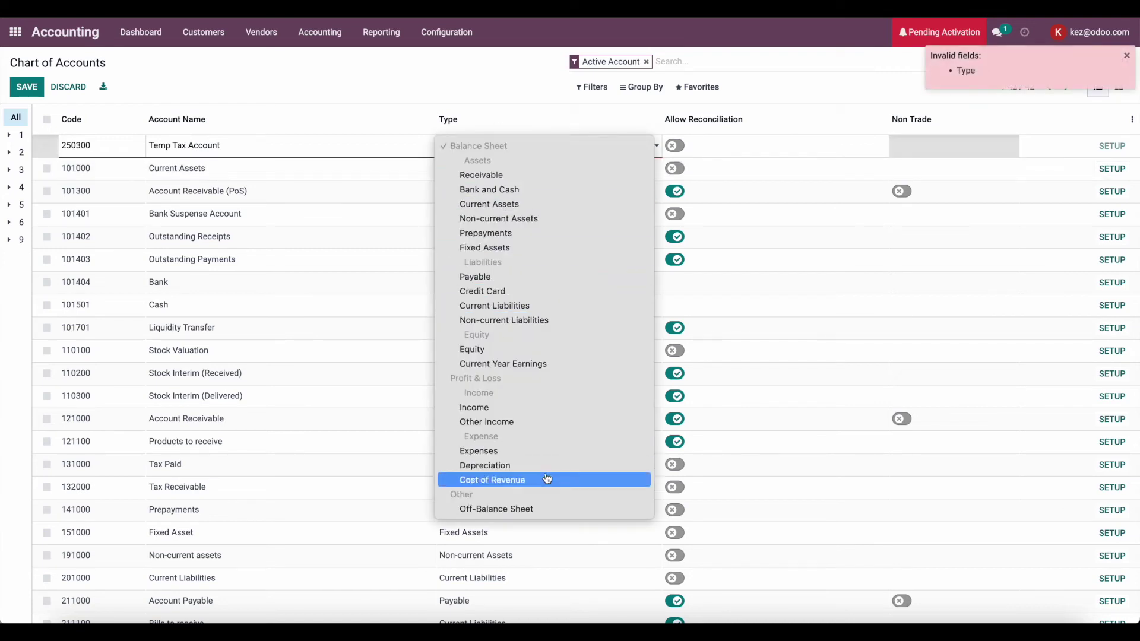
pyautogui.click(535, 305)
pyautogui.click(22, 90)
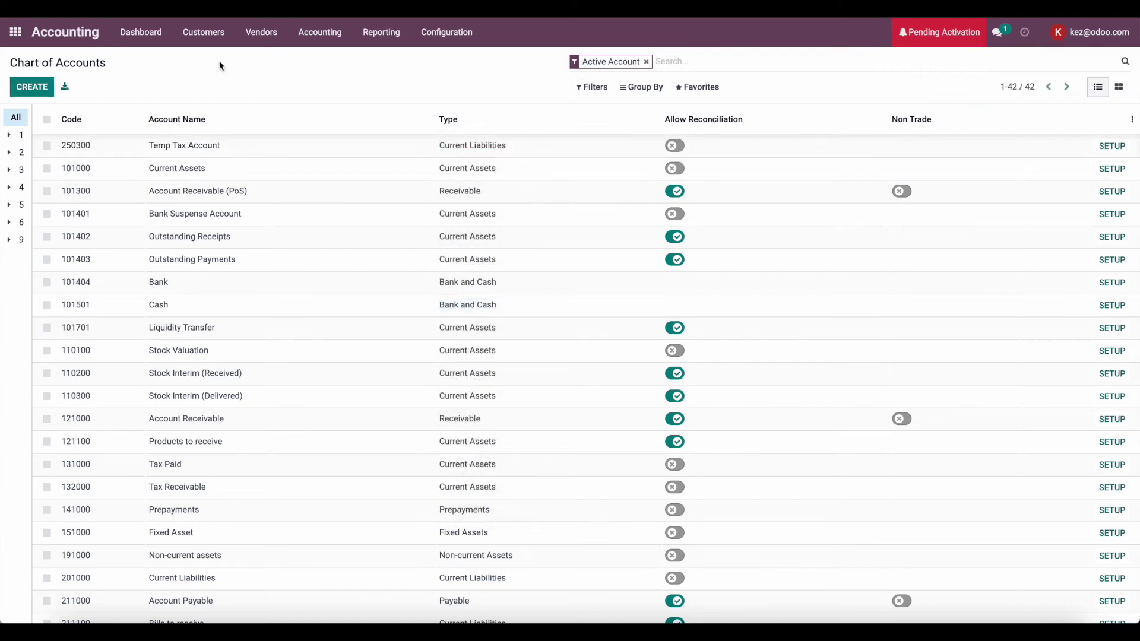
pyautogui.click(469, 41)
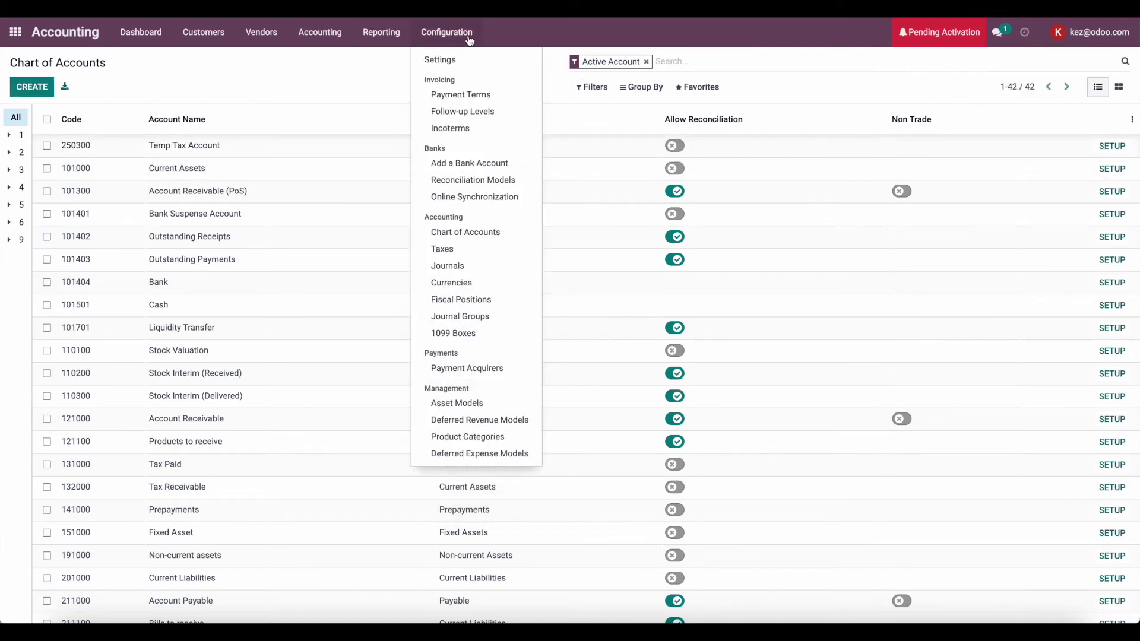
# Step: Make the 7% Tax Based on Payment with 250300 Temp Tax Account as transition account
pyautogui.click(465, 248)
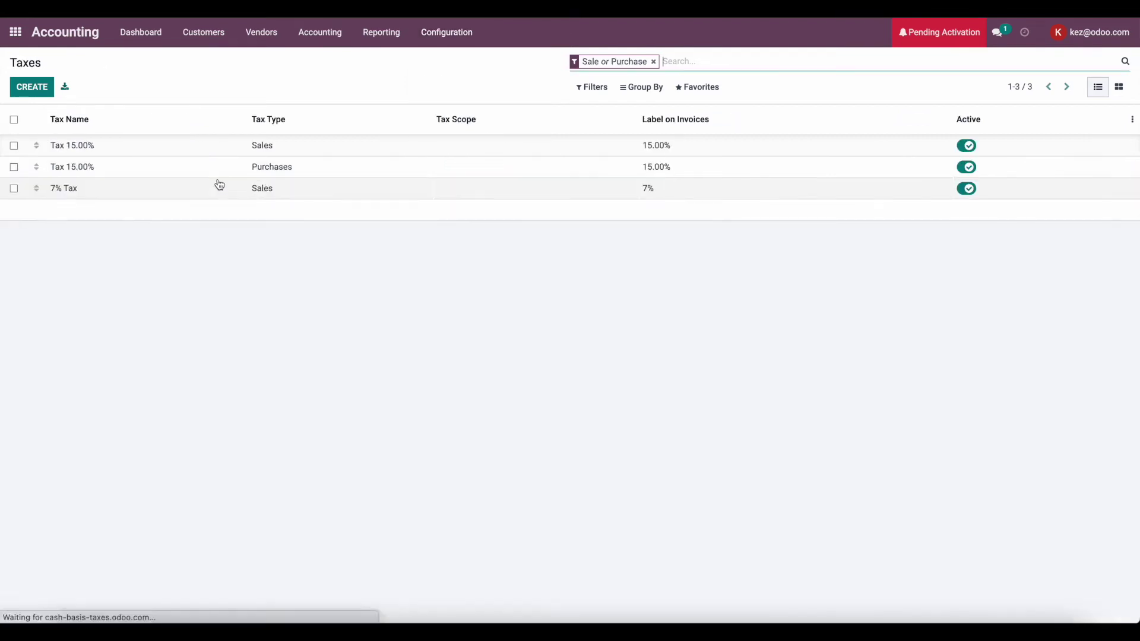
pyautogui.click(219, 185)
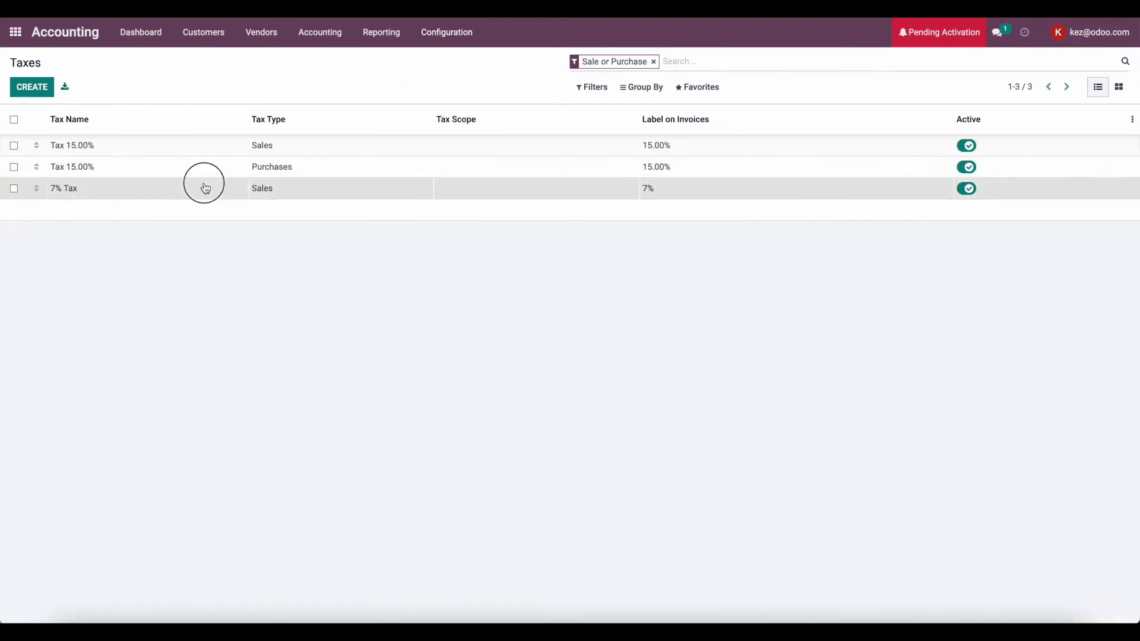
pyautogui.click(27, 87)
pyautogui.click(335, 217)
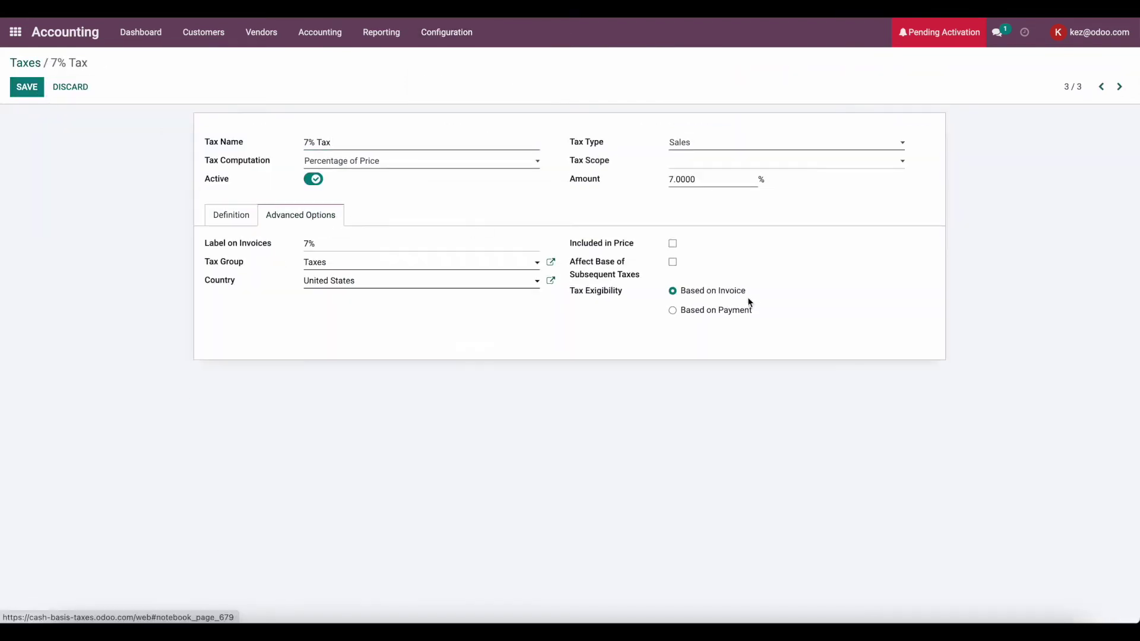
pyautogui.click(711, 309)
pyautogui.click(713, 336)
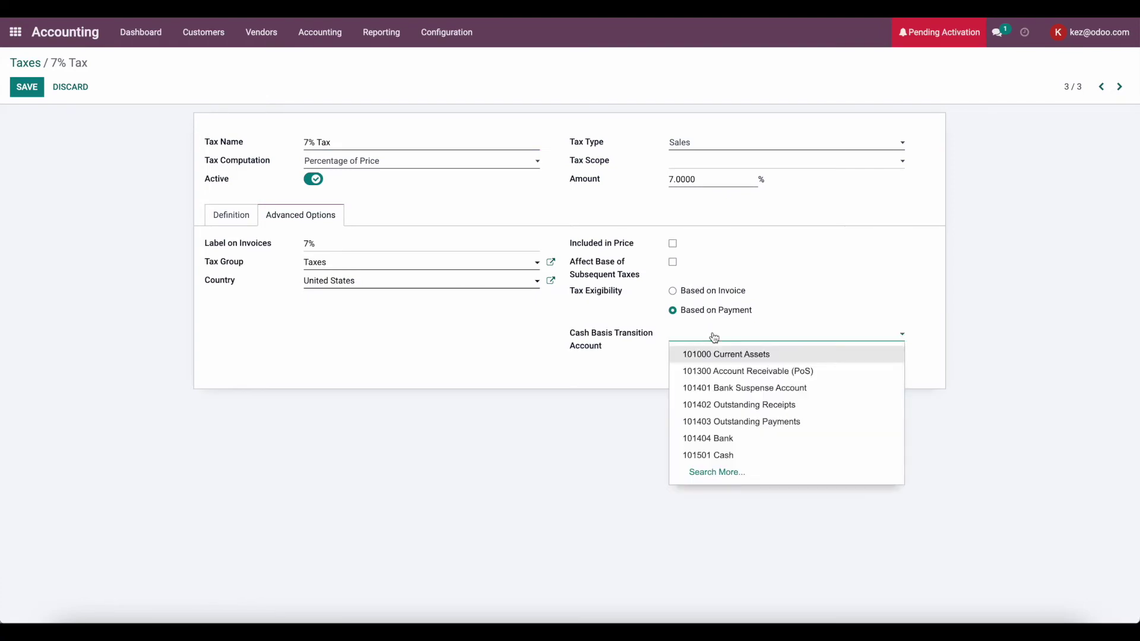
pyautogui.write('tax')
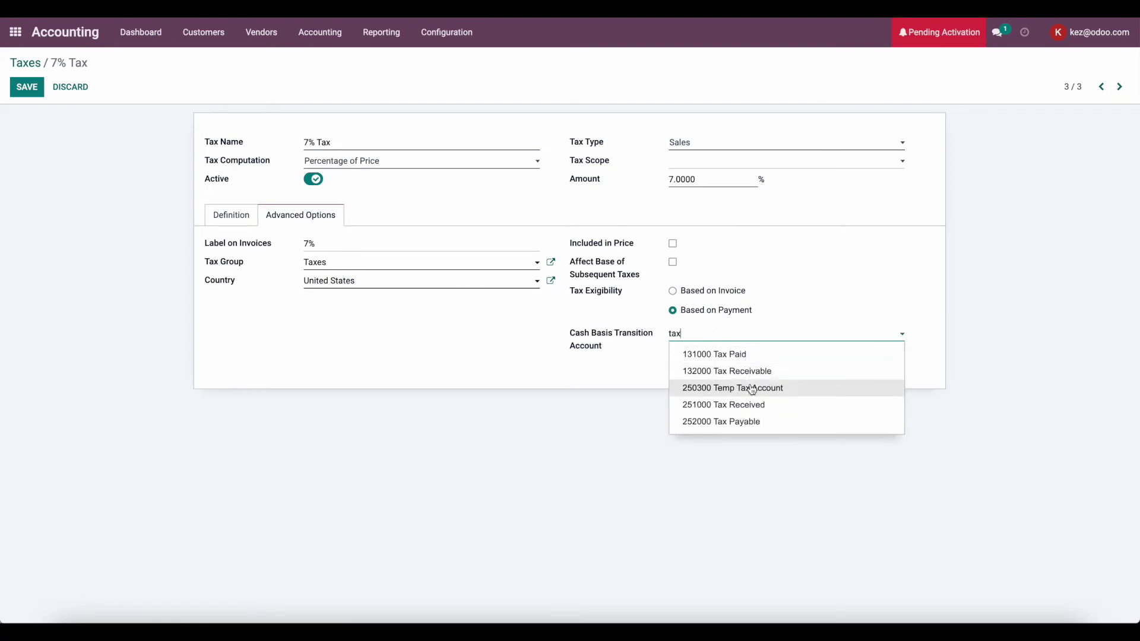
pyautogui.click(750, 387)
pyautogui.click(37, 96)
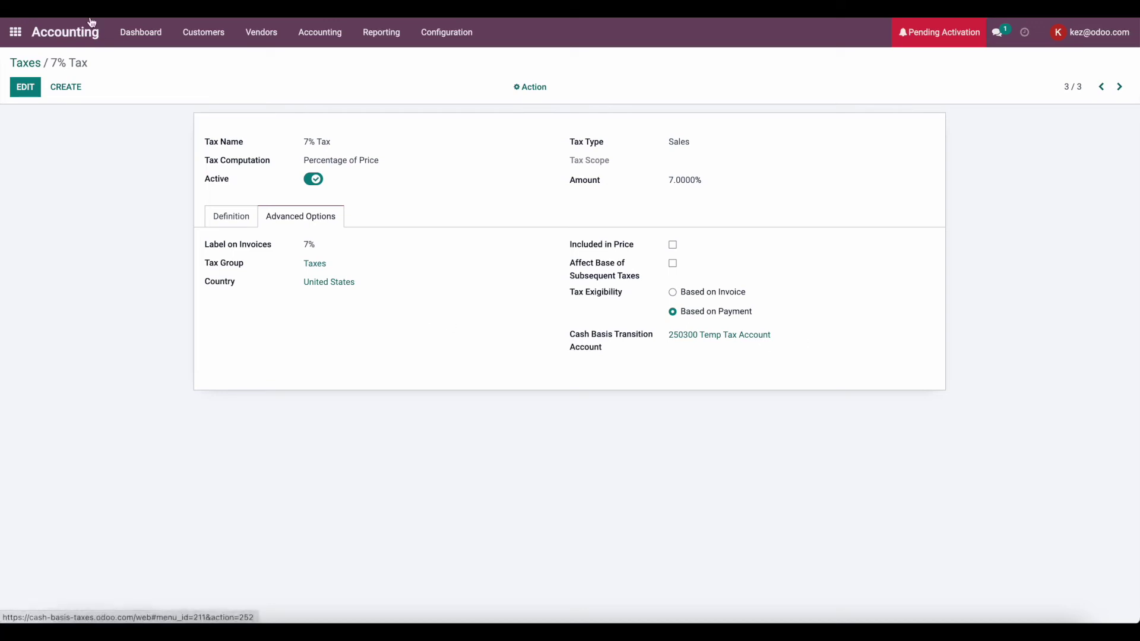
# Step: Switch to the Sales app
pyautogui.click(15, 32)
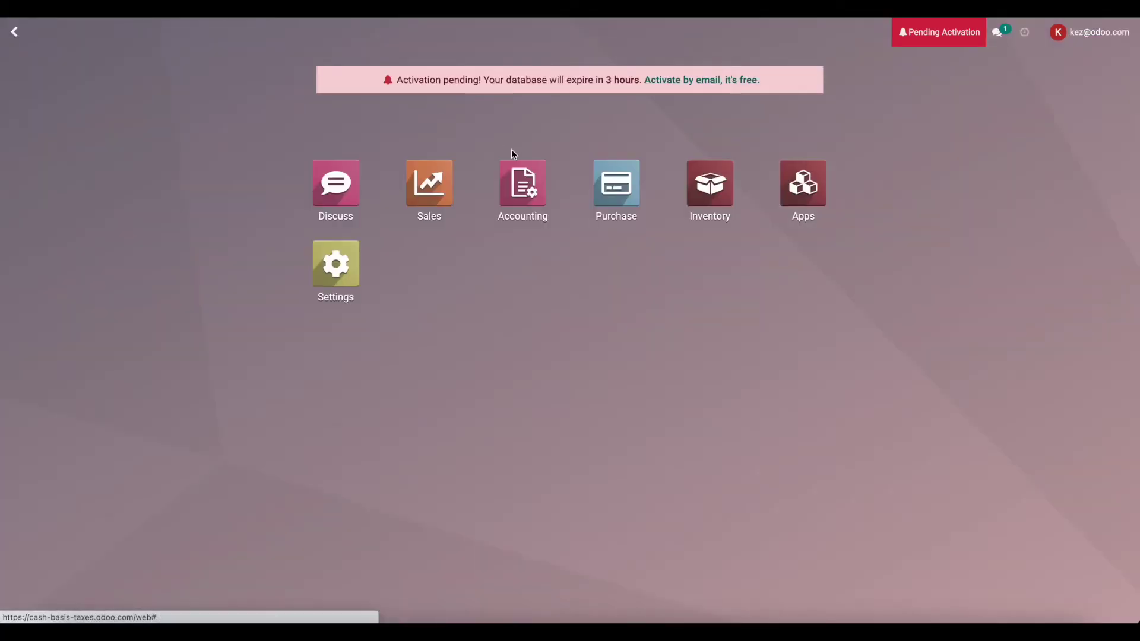
pyautogui.click(458, 197)
pyautogui.click(207, 32)
# Step: Create Product 1 at $100 with only 7% Tax, then open the sales orders list
pyautogui.click(212, 59)
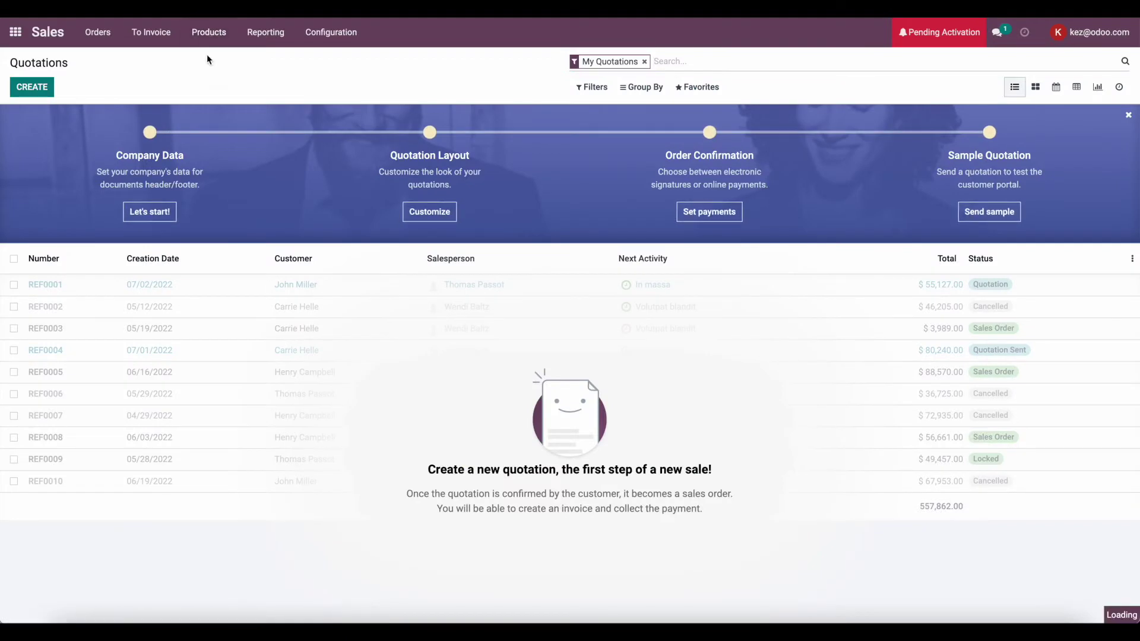
pyautogui.click(32, 87)
pyautogui.write('Product 1')
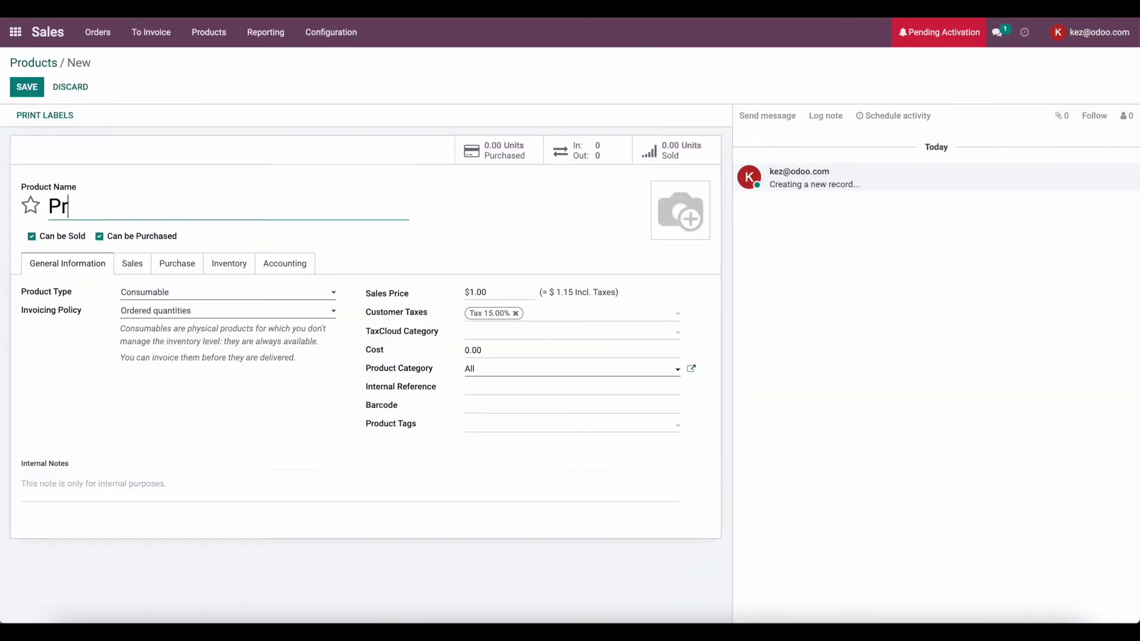
pyautogui.click(515, 313)
pyautogui.click(519, 355)
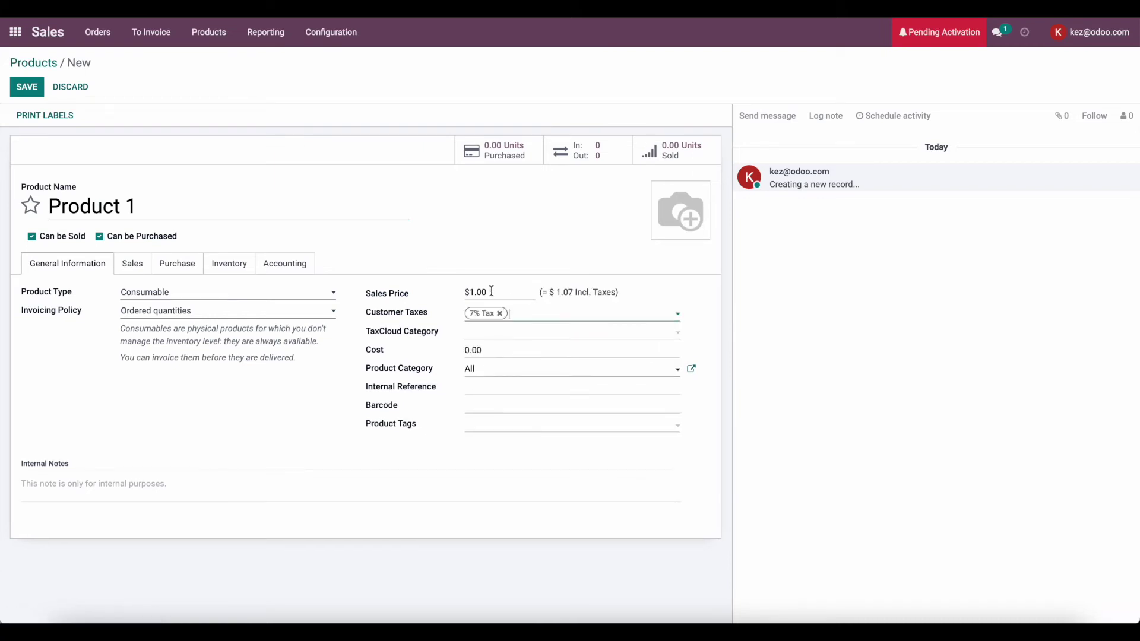
pyautogui.click(491, 292)
pyautogui.write('100')
pyautogui.click(27, 88)
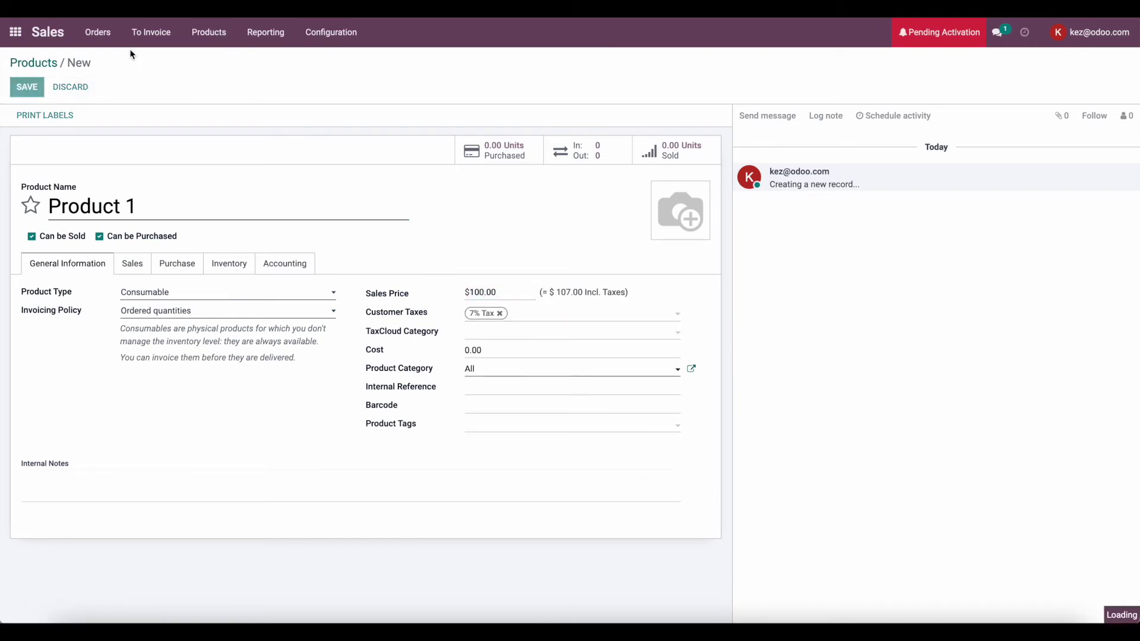
pyautogui.click(98, 33)
pyautogui.click(108, 73)
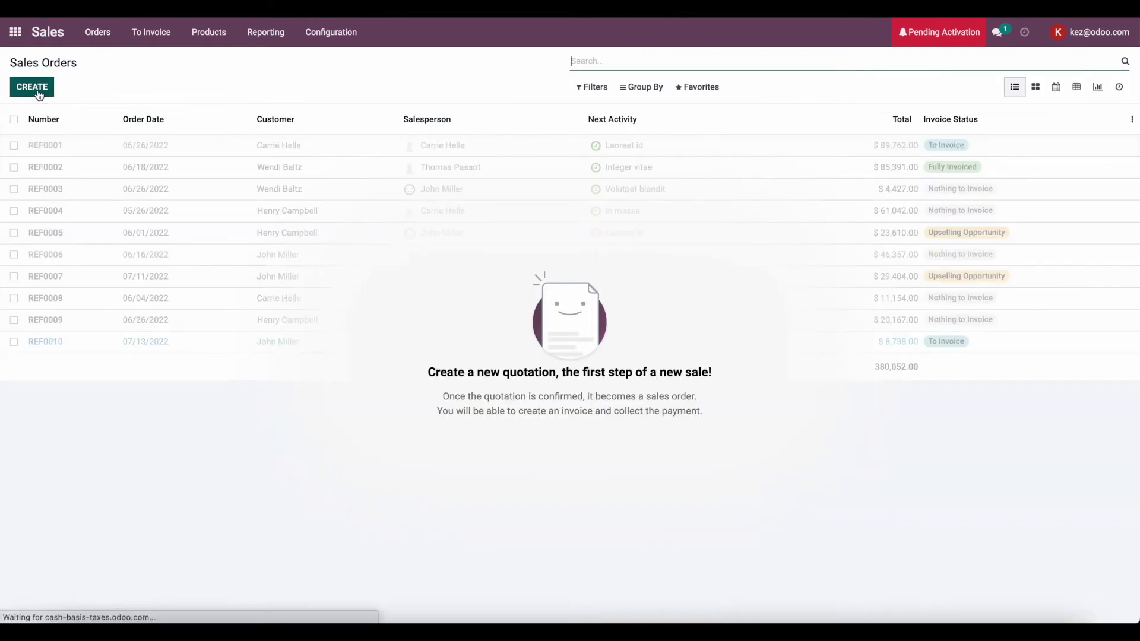
# Step: Create and save a quotation for new customer Customer 1 with Product 1
pyautogui.click(27, 86)
pyautogui.click(196, 230)
pyautogui.write('Customer 1')
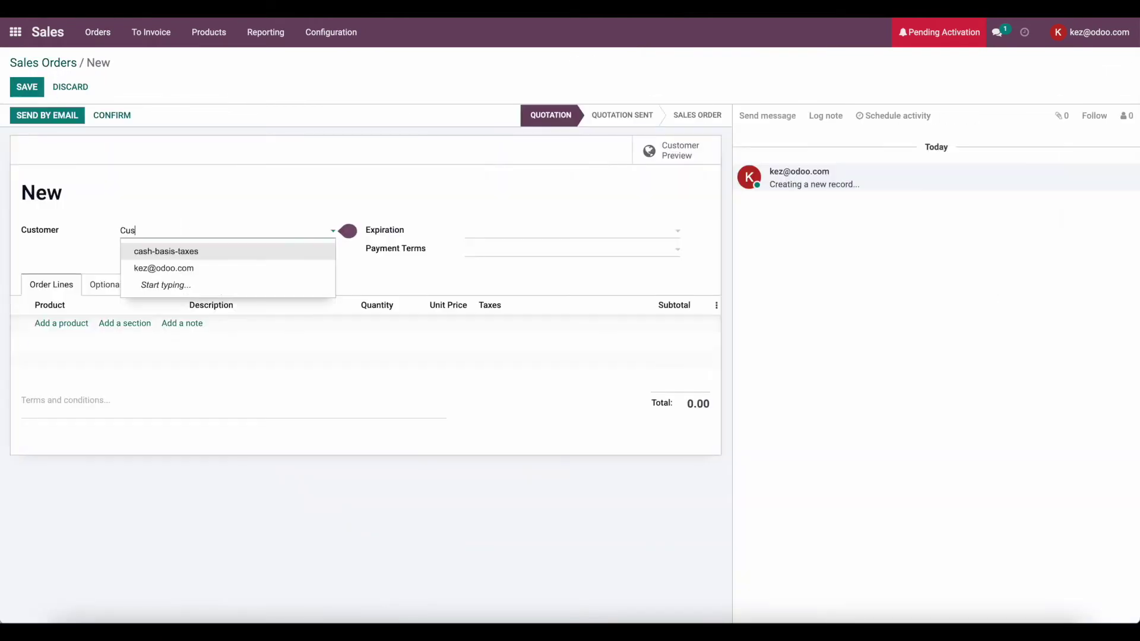
pyautogui.click(194, 251)
pyautogui.click(61, 325)
pyautogui.click(98, 326)
pyautogui.click(101, 347)
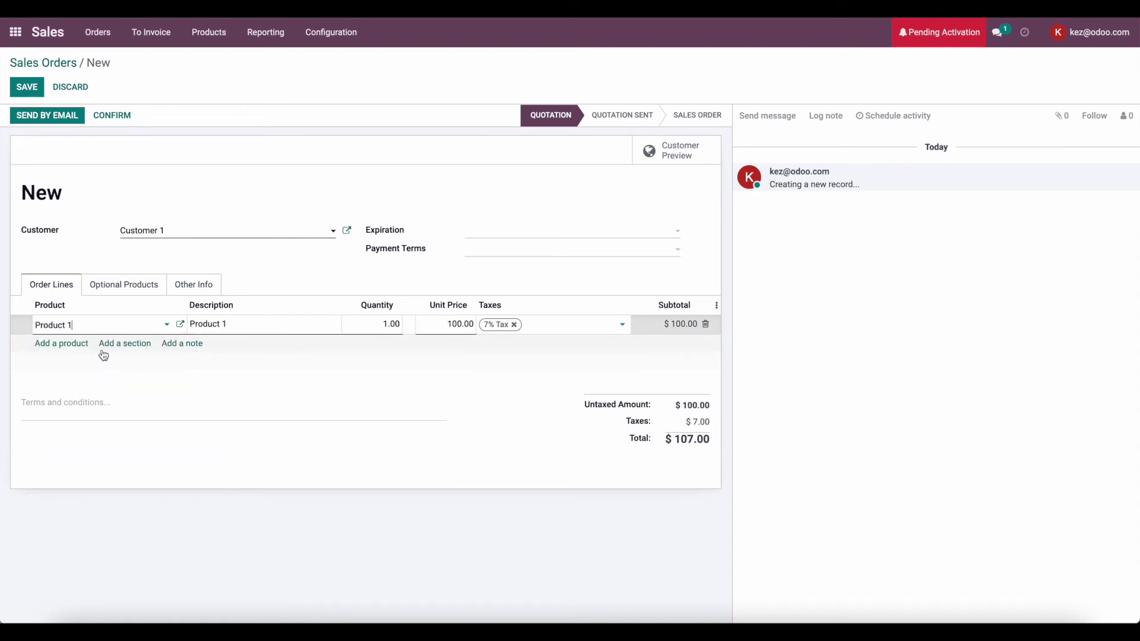
pyautogui.click(24, 89)
# Step: Confirm the order, then create and post invoice INV/2022/00001, checking its journal items
pyautogui.click(100, 116)
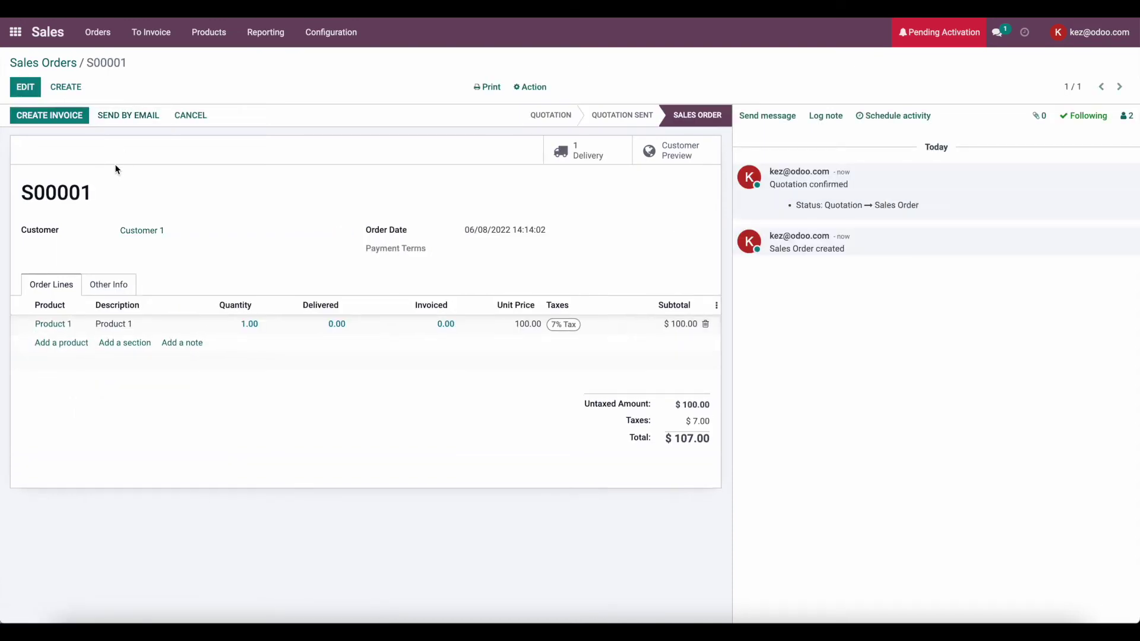
pyautogui.click(50, 116)
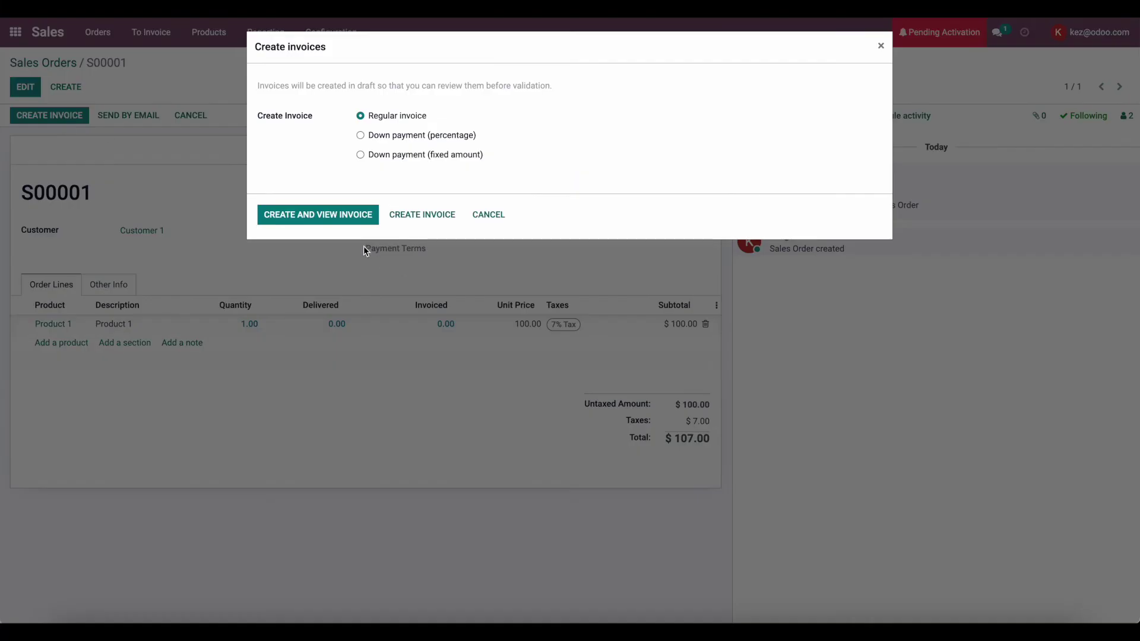
pyautogui.click(308, 209)
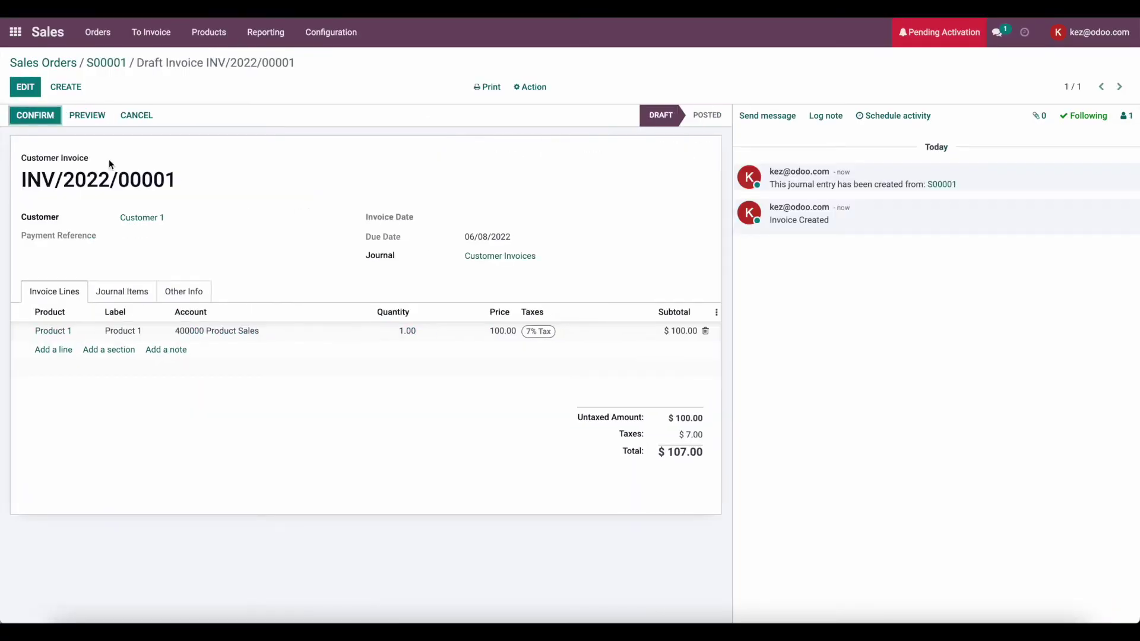
pyautogui.click(137, 294)
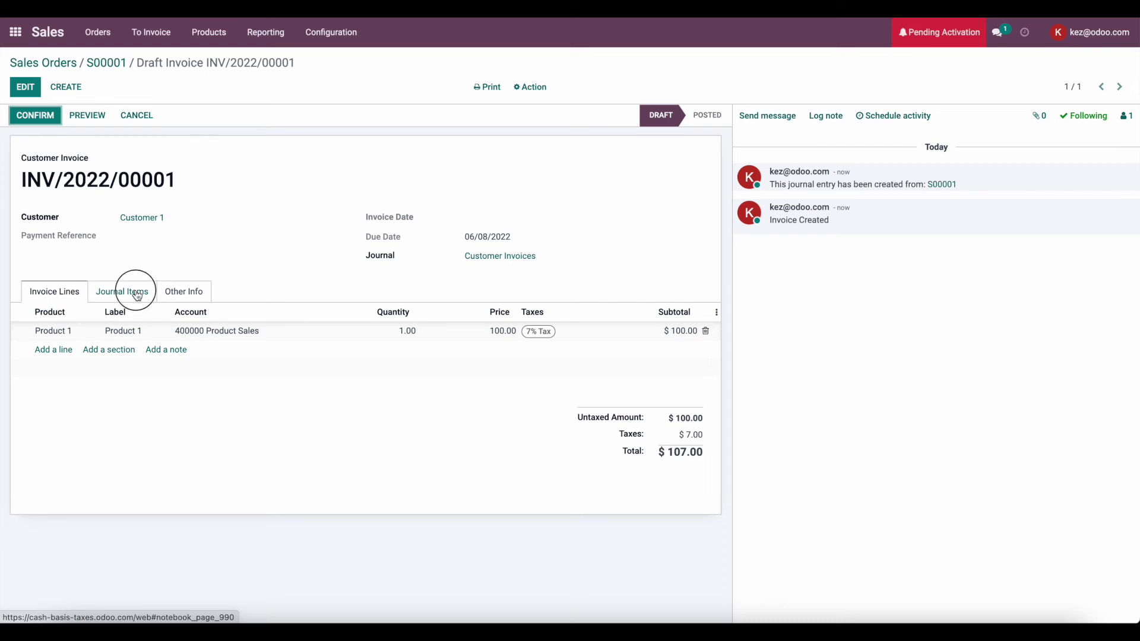
pyautogui.click(50, 116)
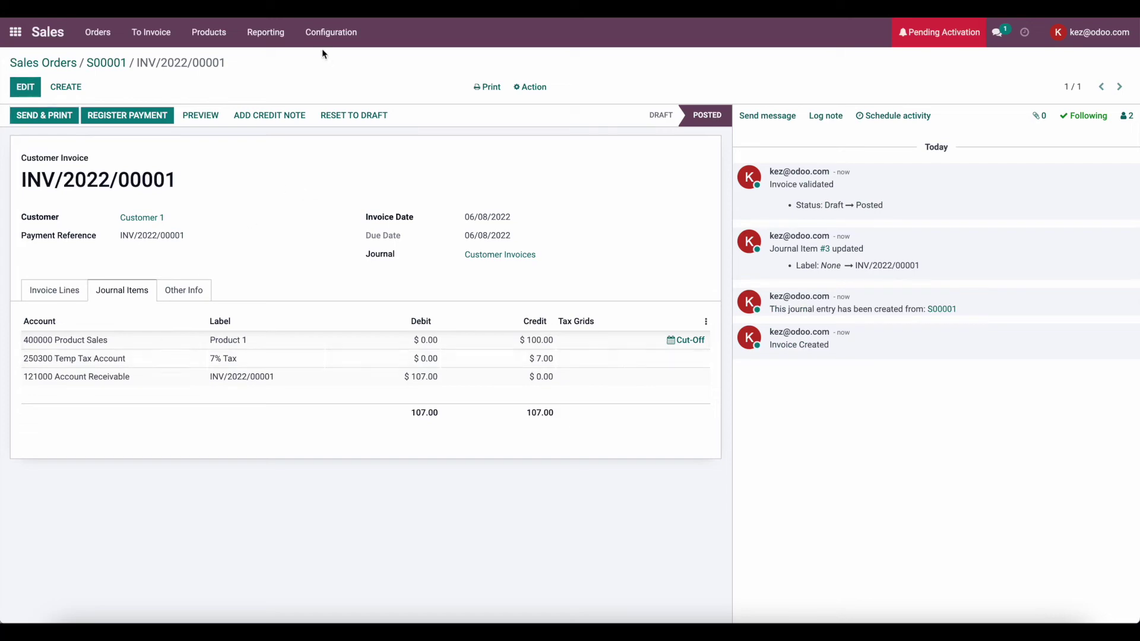
pyautogui.click(15, 32)
# Step: Check the Balance Sheet's Current Liabilities for the $7.00 in 250300 Temp Tax Account
pyautogui.click(500, 172)
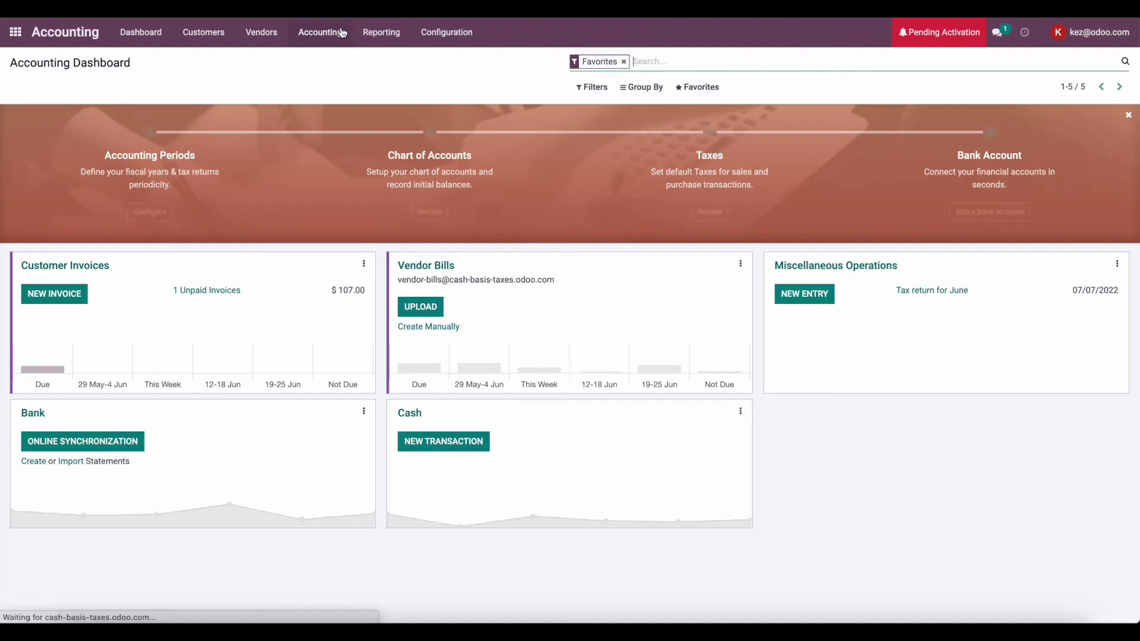
pyautogui.click(382, 33)
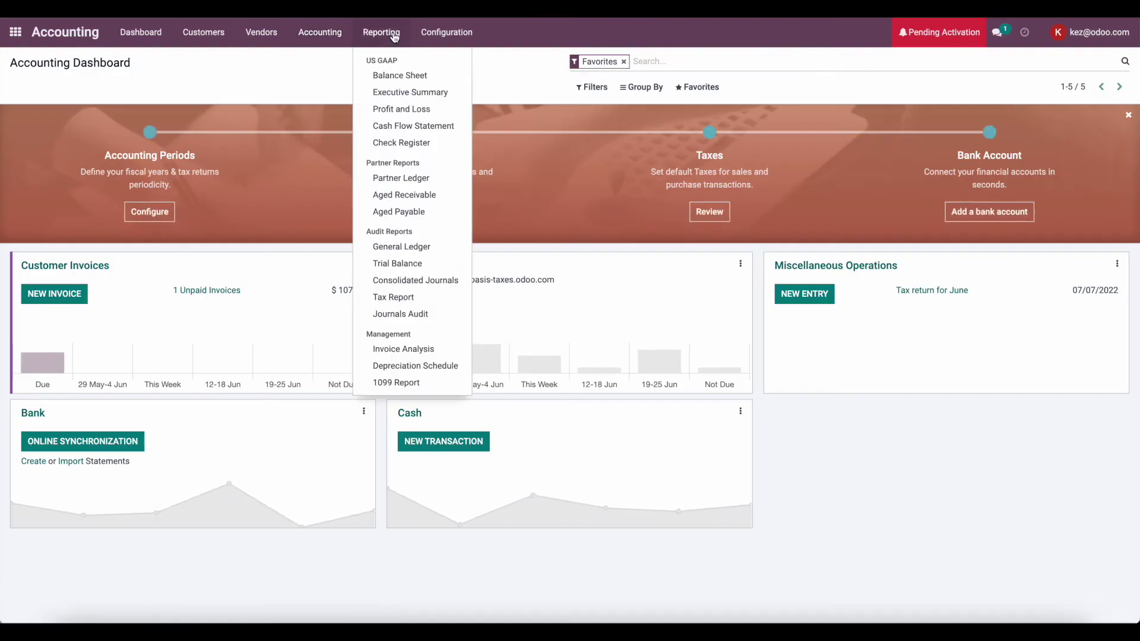
pyautogui.click(413, 75)
pyautogui.click(58, 385)
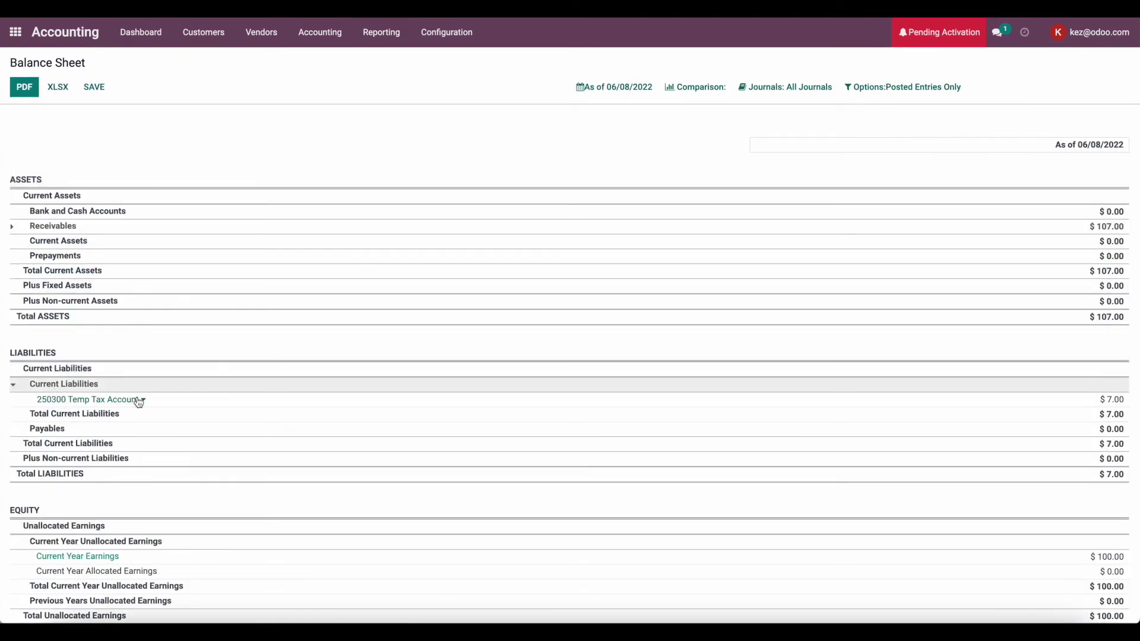
# Step: Open the Tax Report filtered to June 2022
pyautogui.click(374, 36)
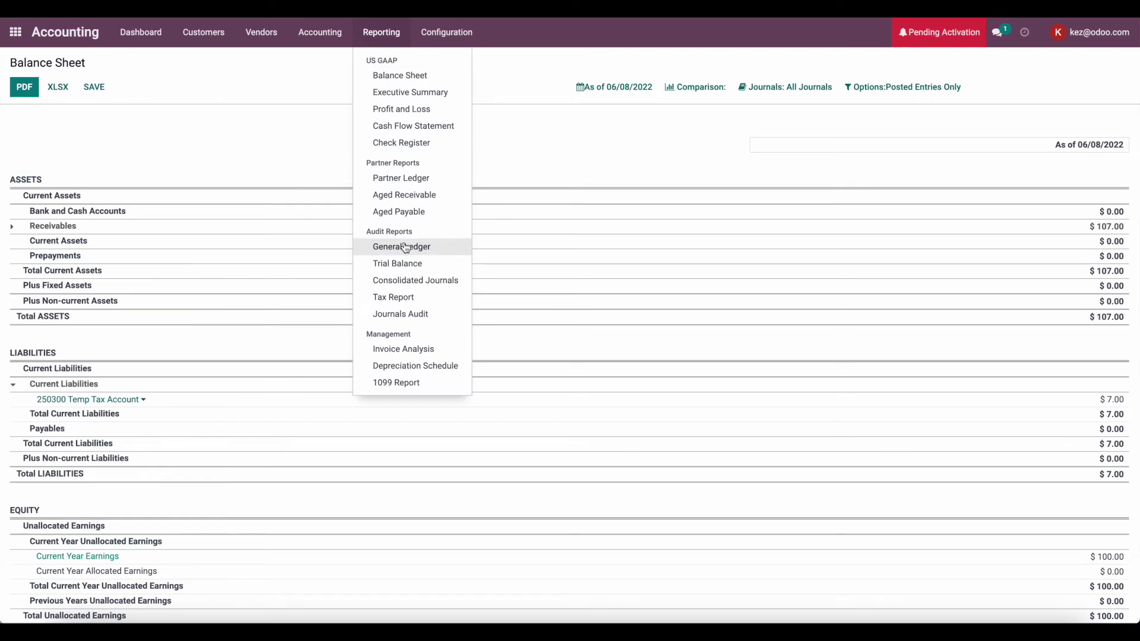
pyautogui.click(396, 298)
pyautogui.click(582, 88)
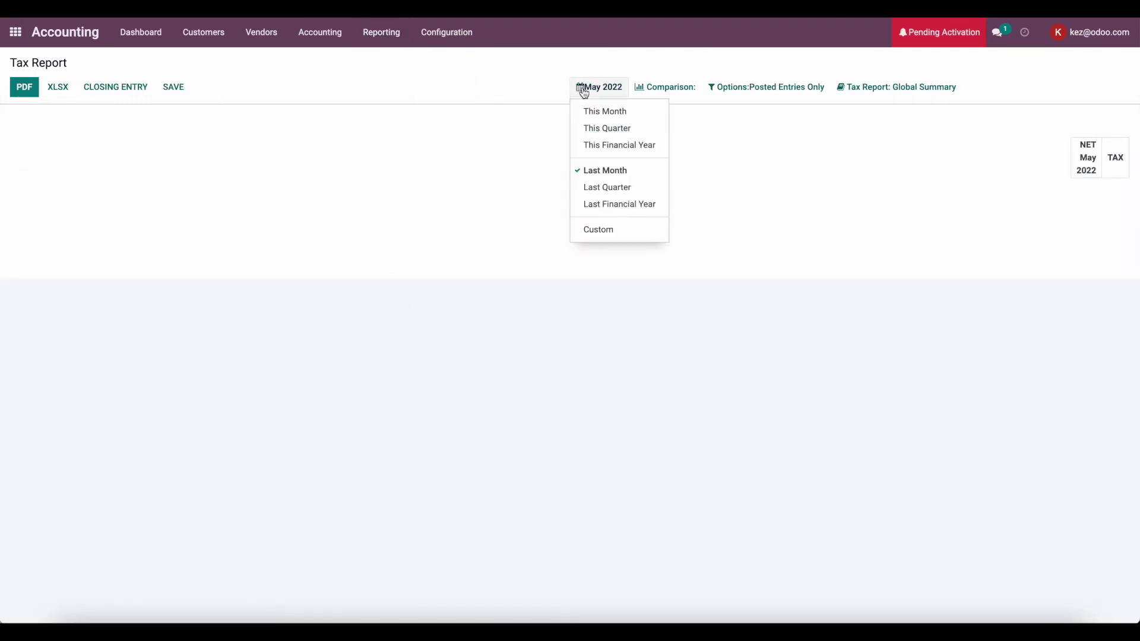
pyautogui.click(610, 110)
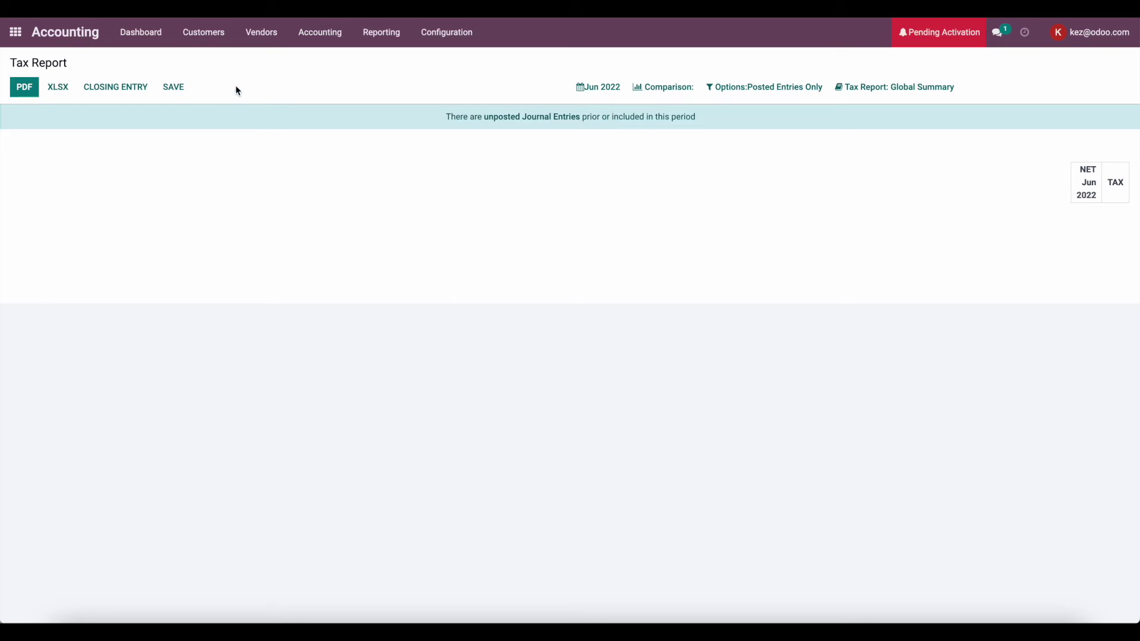
# Step: Register the $107.00 payment on INV/2022/00001 and view cash basis entry CABA/2022/06/0001
pyautogui.click(229, 42)
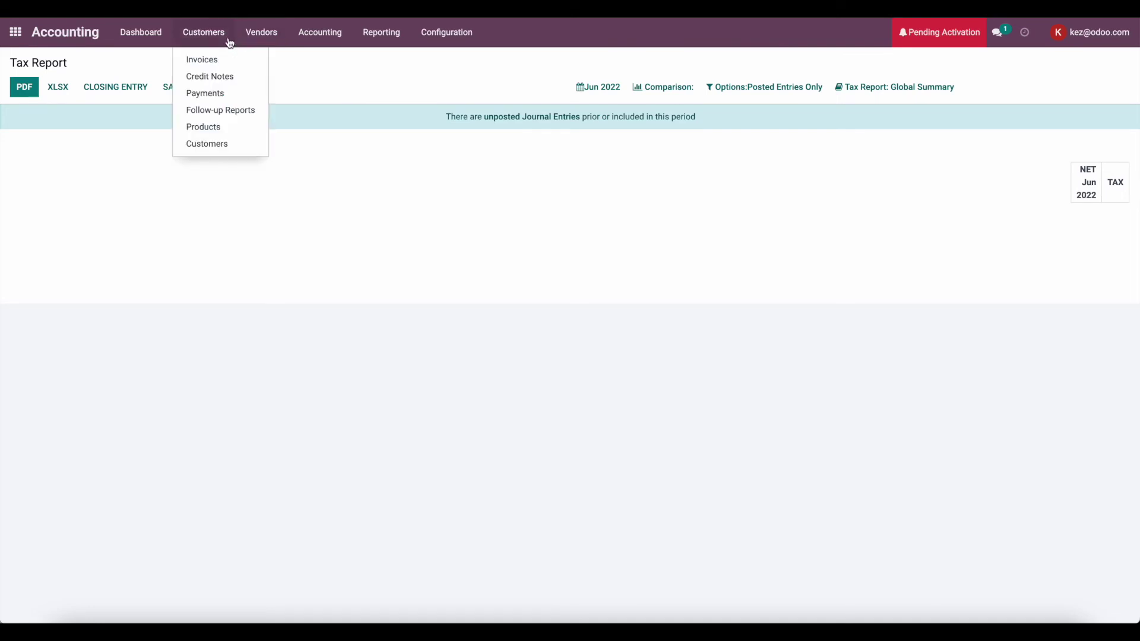
pyautogui.click(227, 60)
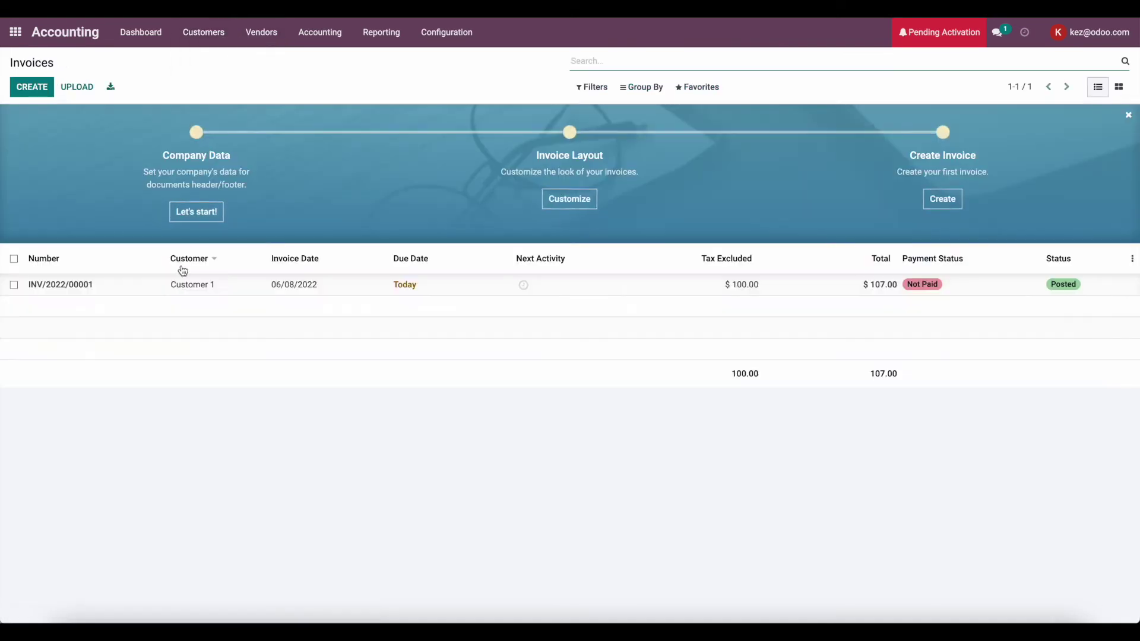
pyautogui.click(170, 285)
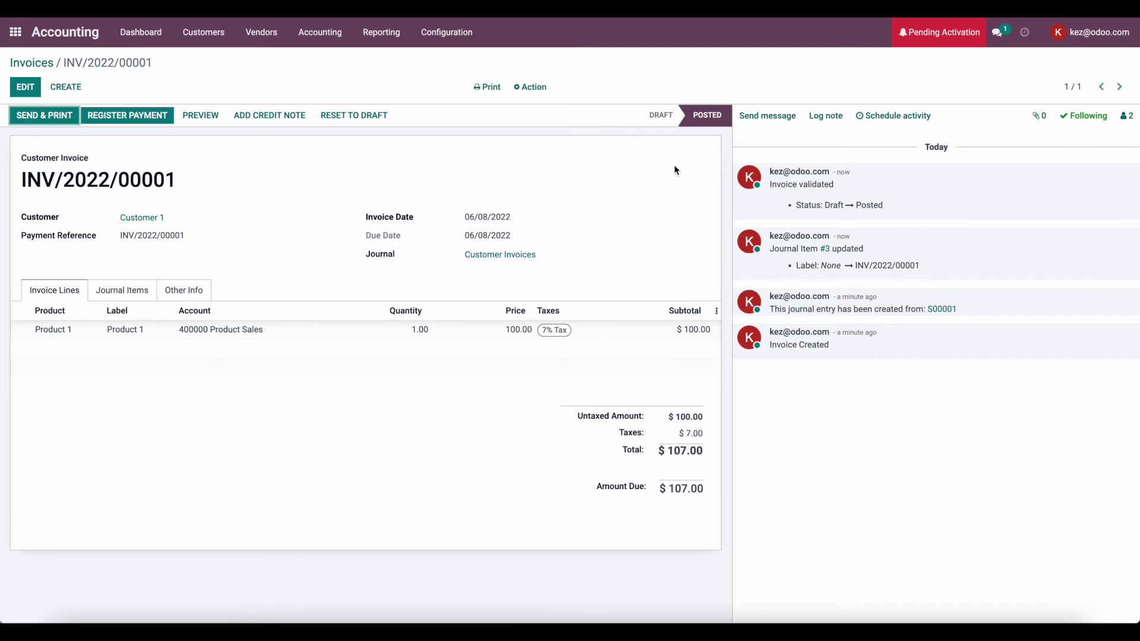
pyautogui.click(98, 117)
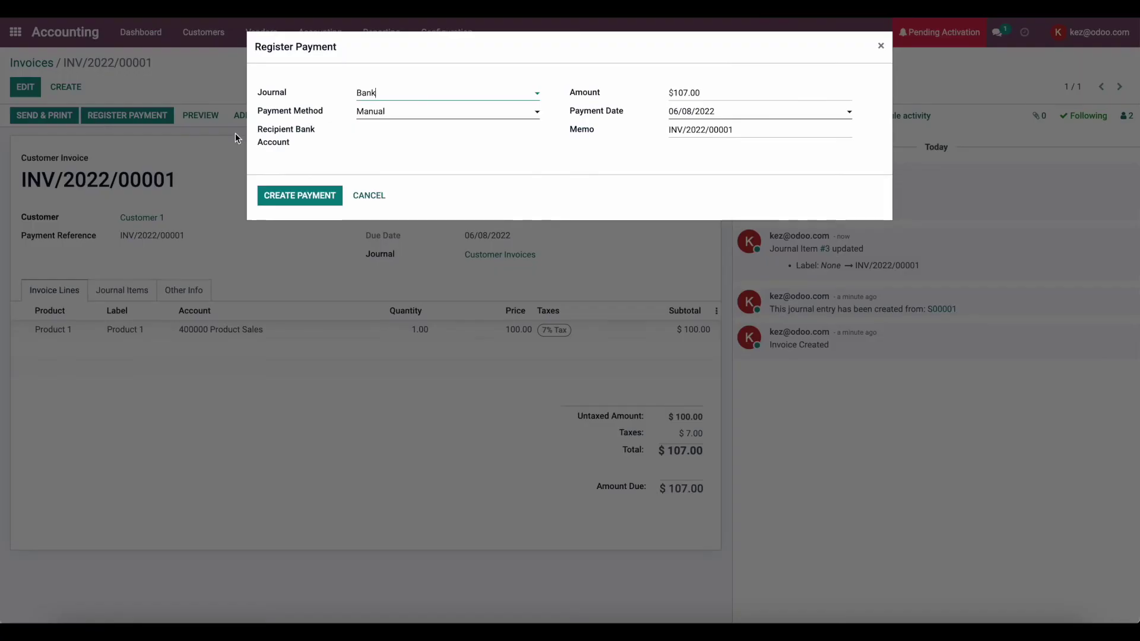
pyautogui.click(295, 201)
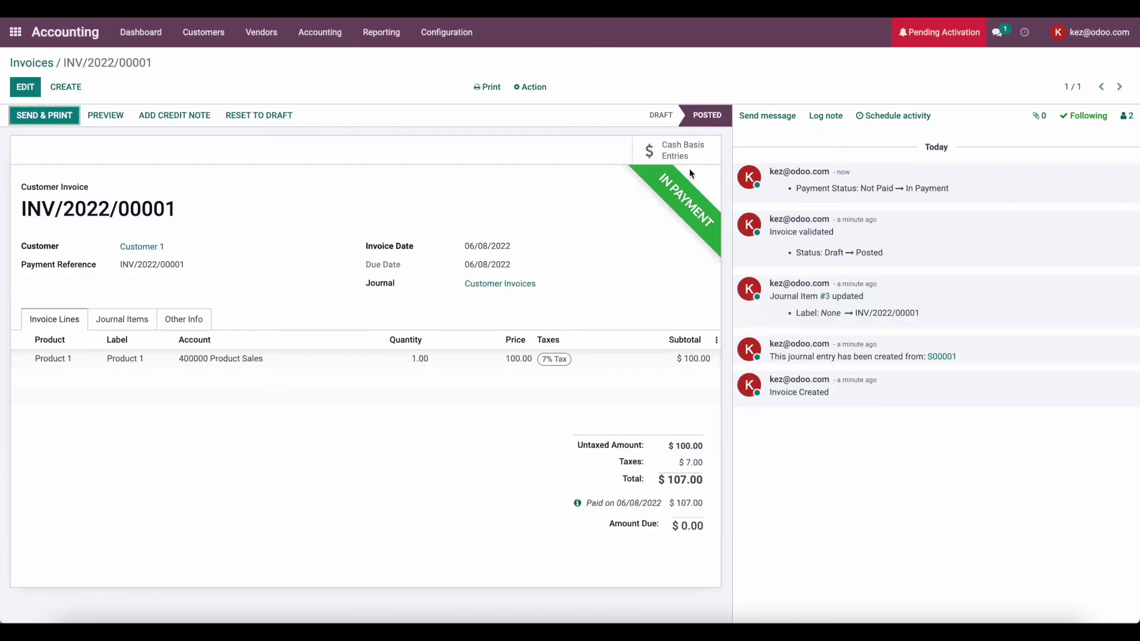
pyautogui.click(675, 153)
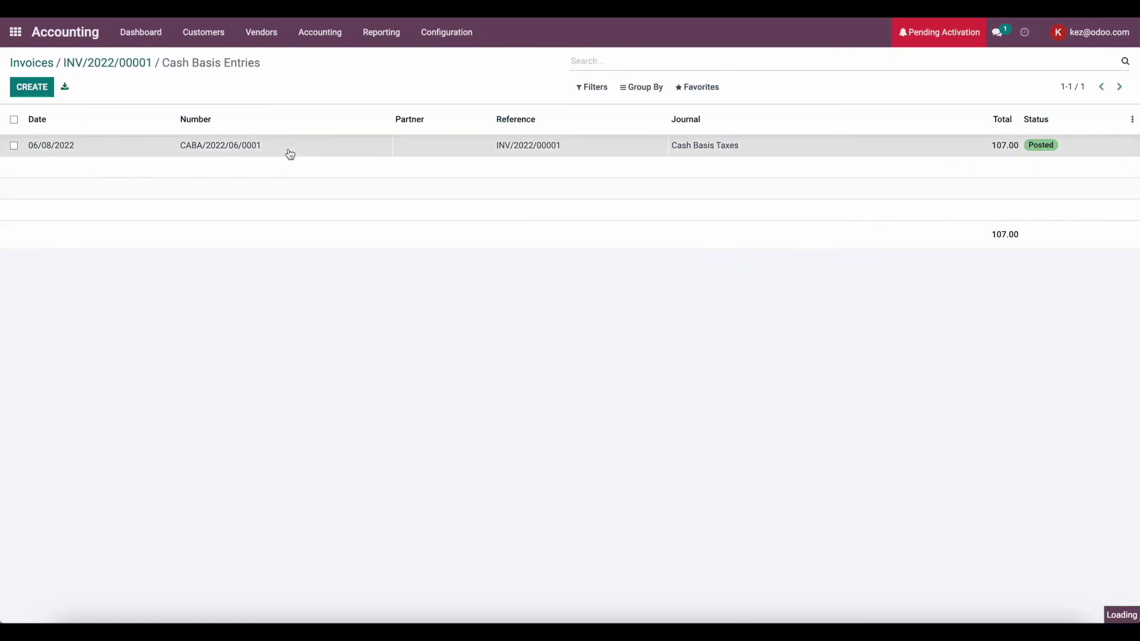
pyautogui.click(290, 154)
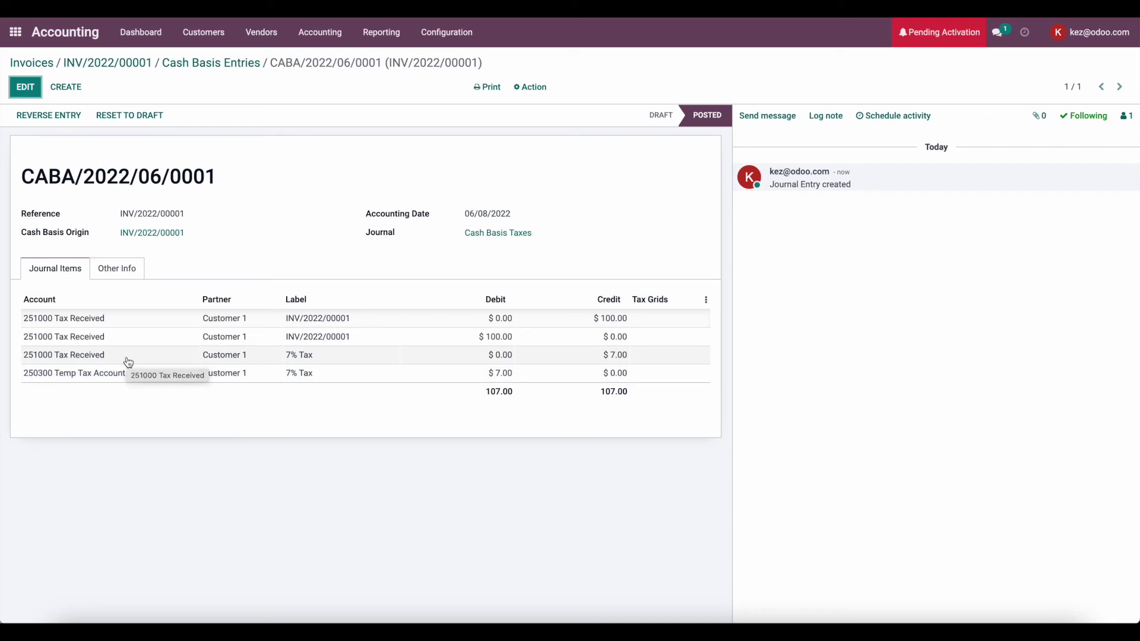
# Step: Check the Tax Report now shows 7% Tax at $100.00 net and $7.00 tax
pyautogui.click(384, 31)
pyautogui.click(418, 298)
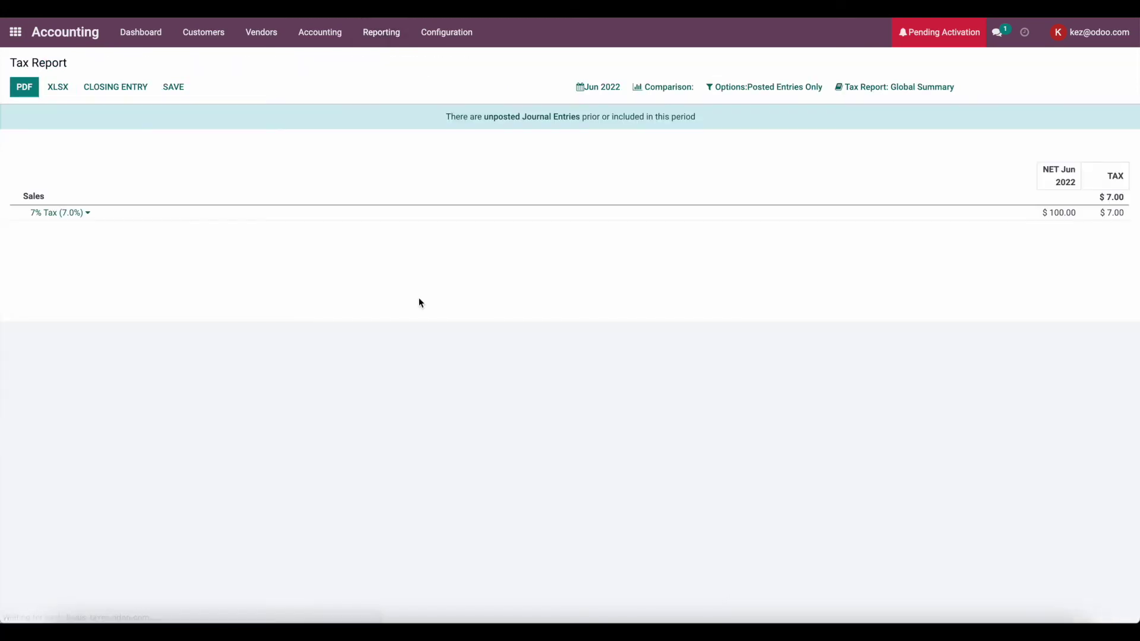
pyautogui.moveTo(1107, 212)
pyautogui.mouseDown()
pyautogui.moveTo(1034, 214)
pyautogui.moveTo(1121, 214)
pyautogui.mouseUp()
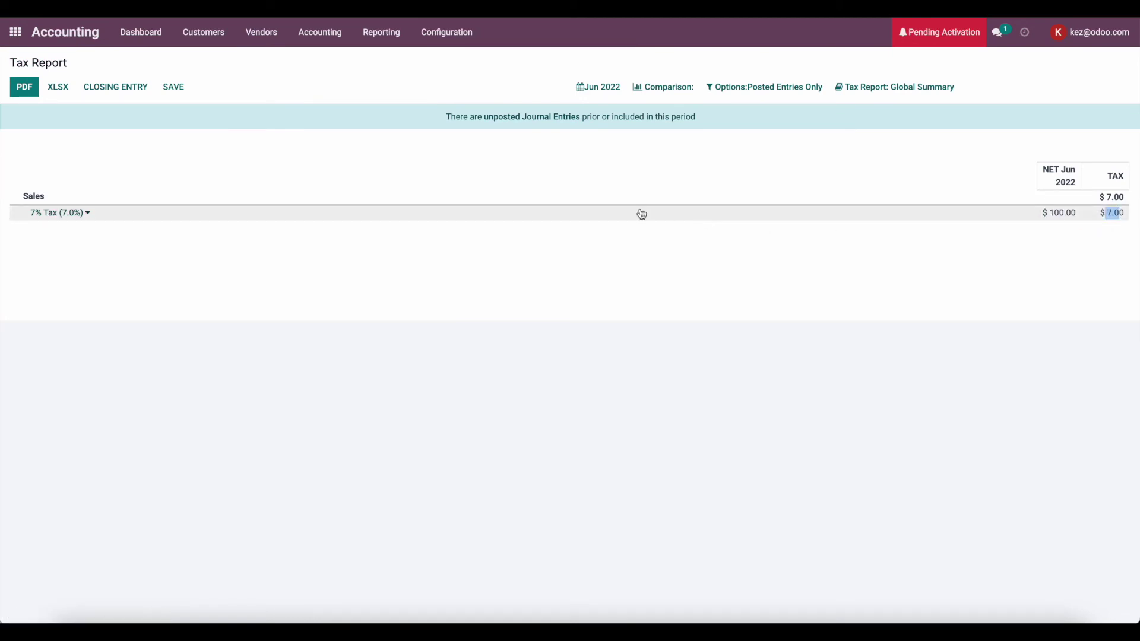
pyautogui.click(253, 66)
# Step: Duplicate sales order S00001 into new quotation S00002
pyautogui.click(15, 32)
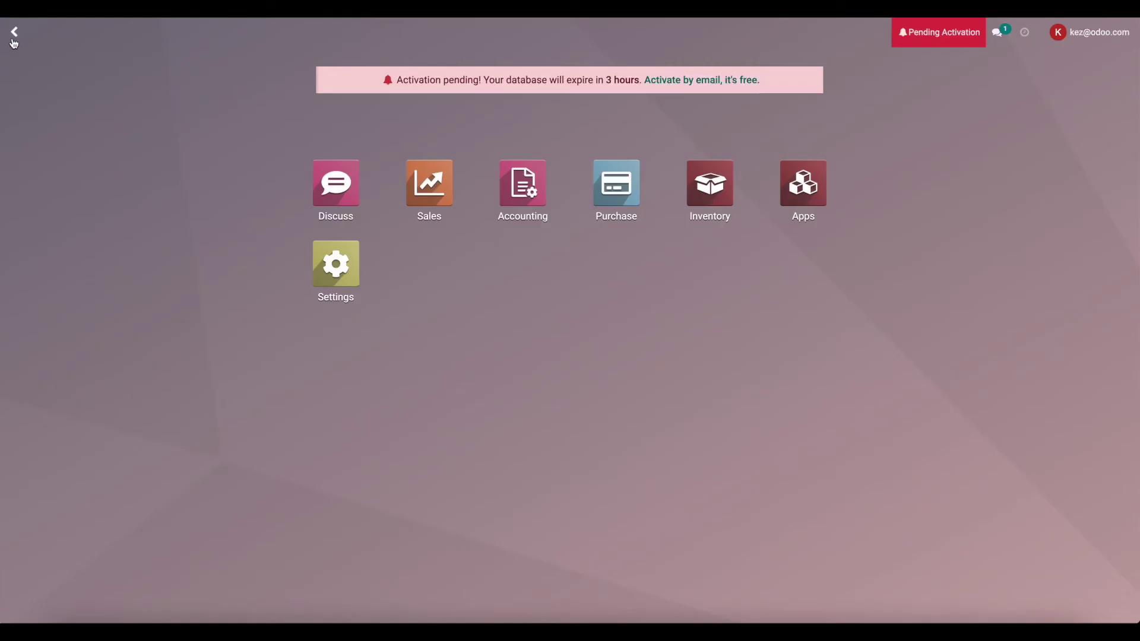
pyautogui.click(429, 181)
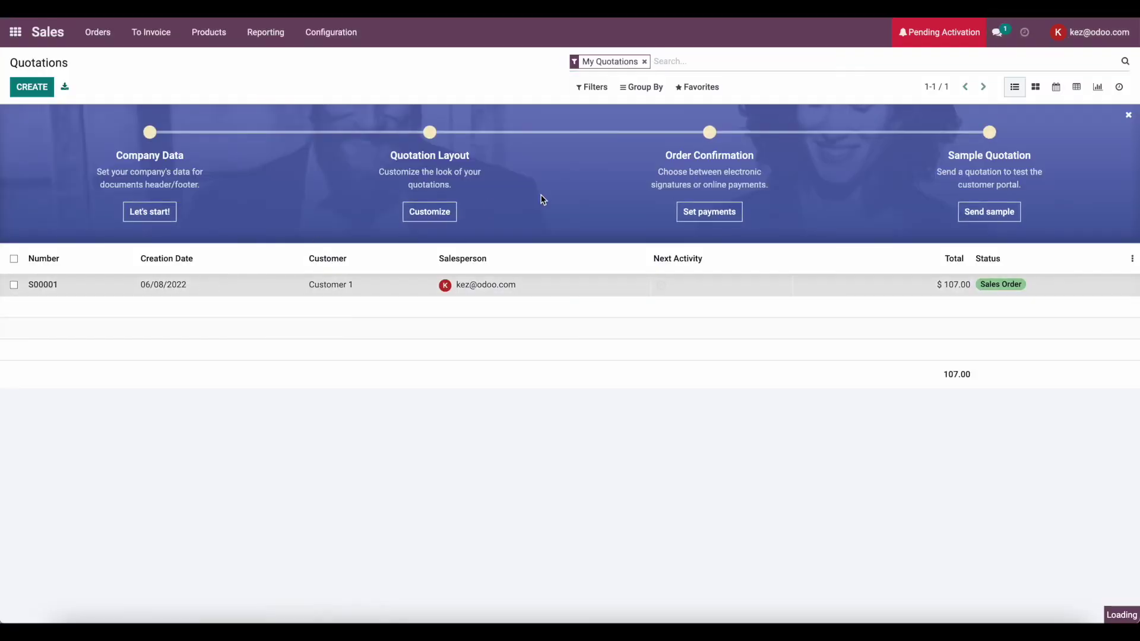
pyautogui.click(537, 284)
pyautogui.click(530, 87)
pyautogui.click(539, 111)
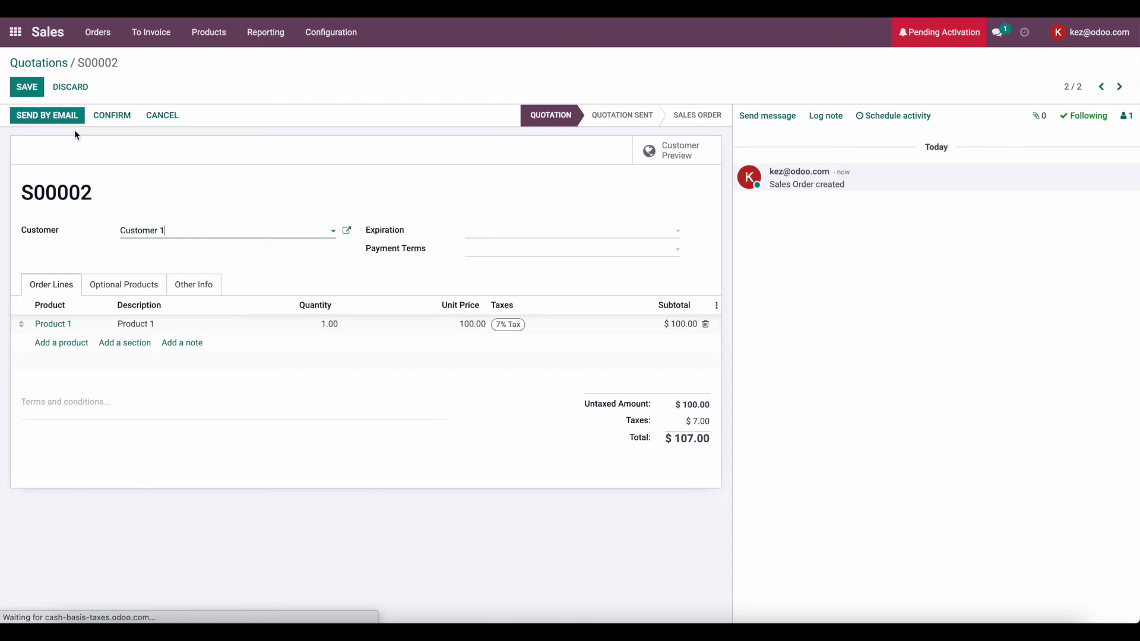
# Step: Confirm S00002 and post its $107.00 invoice INV/2022/00002
pyautogui.click(104, 116)
pyautogui.click(60, 116)
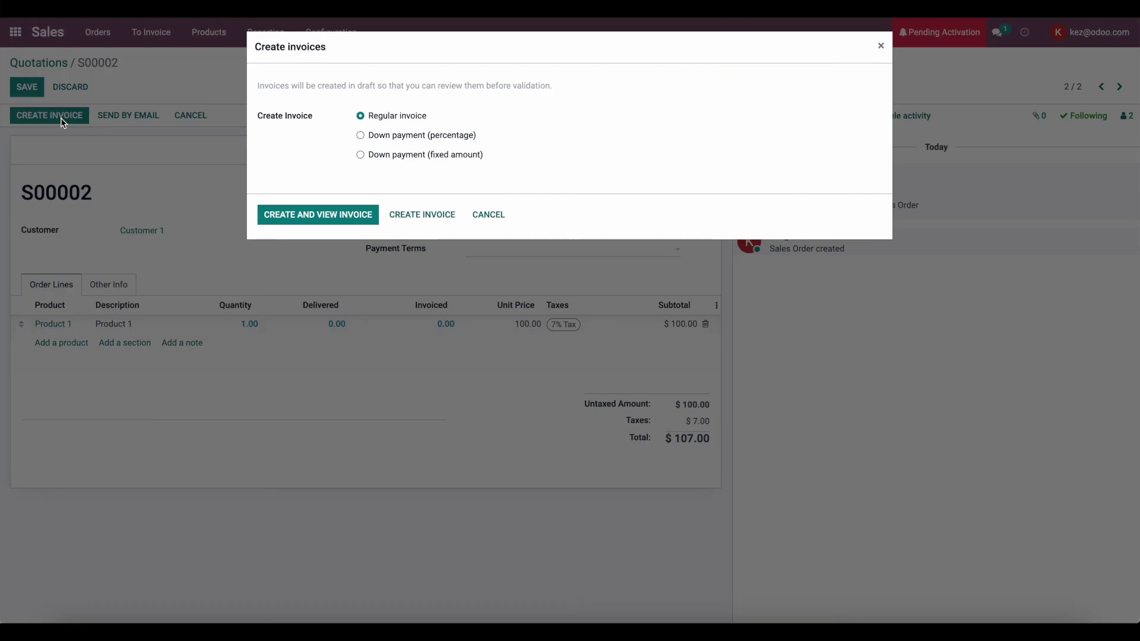
pyautogui.click(297, 222)
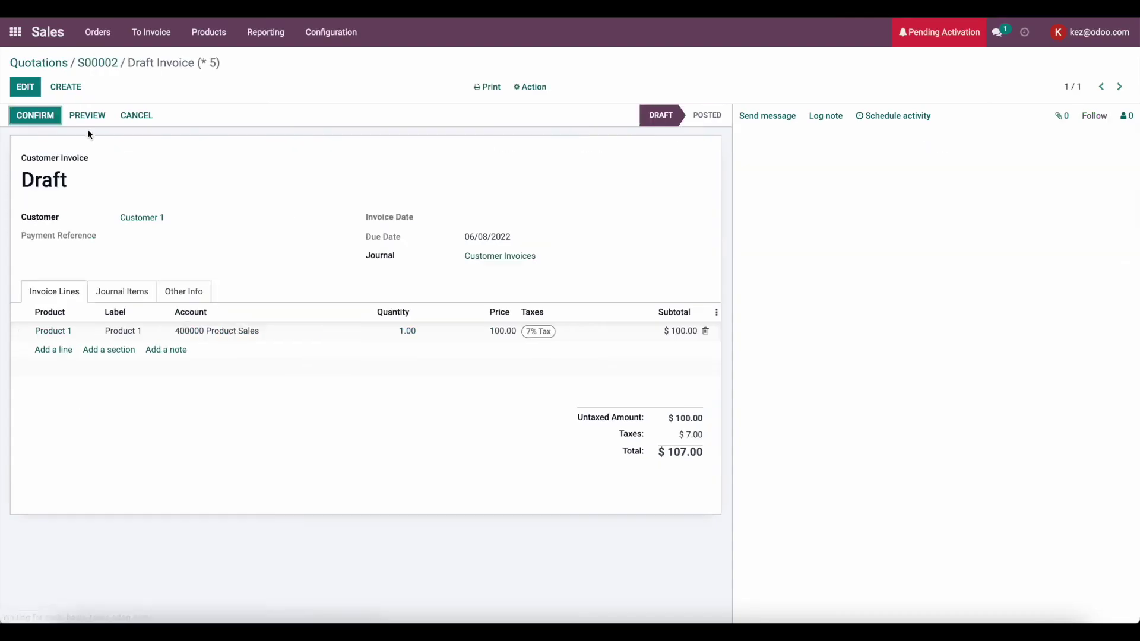
pyautogui.click(36, 116)
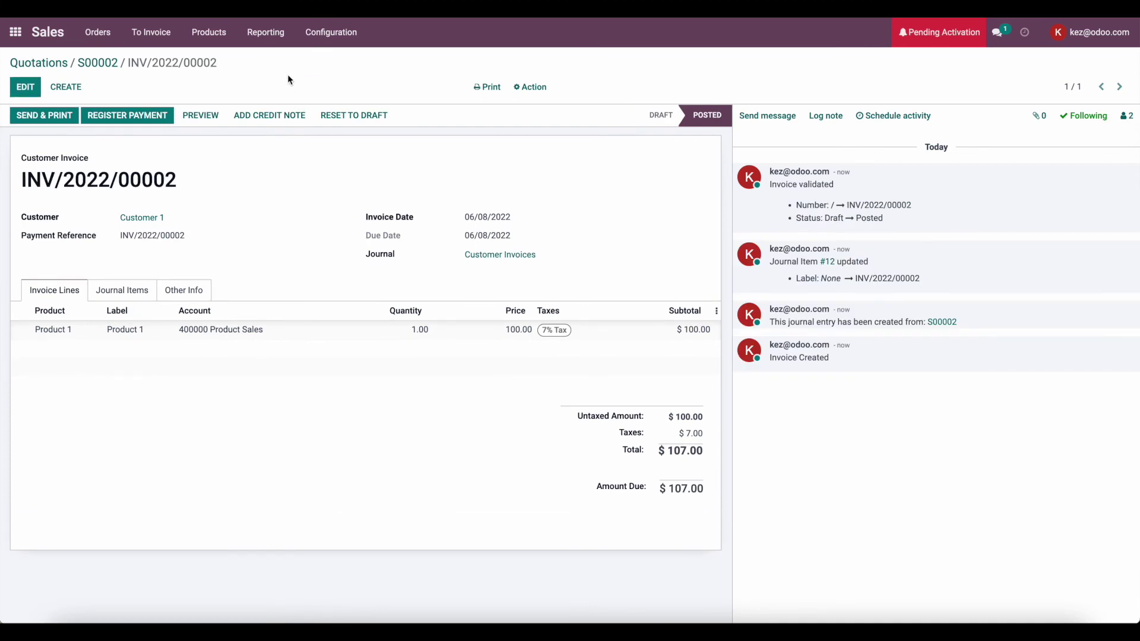
pyautogui.click(16, 32)
# Step: Generate the draft June tax closing entry moving $7.00 from 251000 to 252000 Tax Payable
pyautogui.click(520, 181)
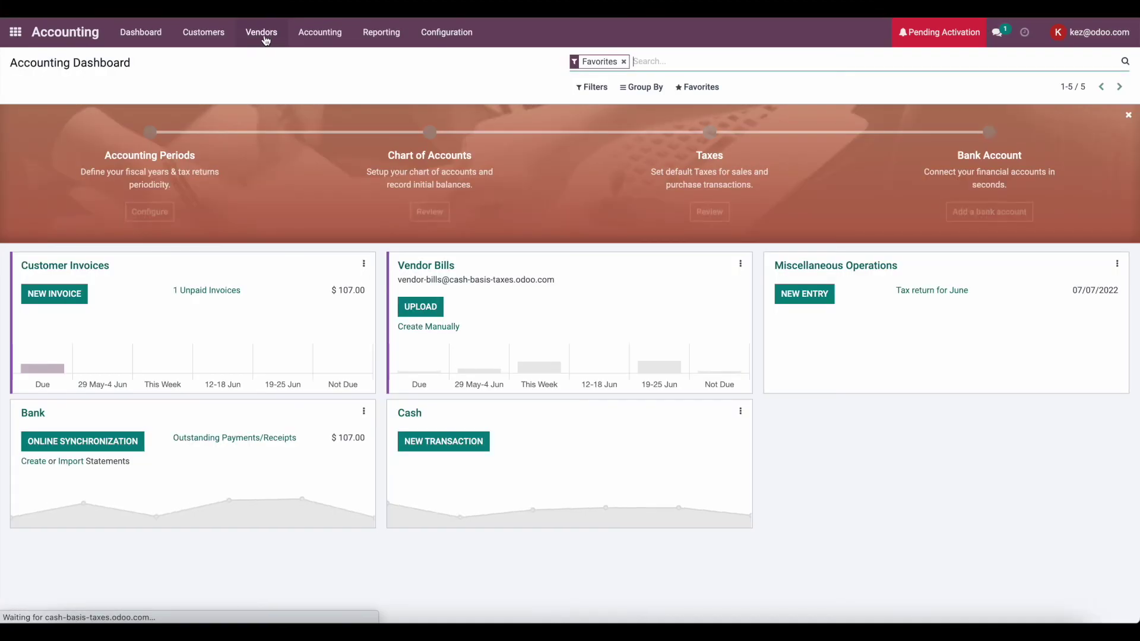
pyautogui.click(319, 32)
pyautogui.moveTo(381, 32)
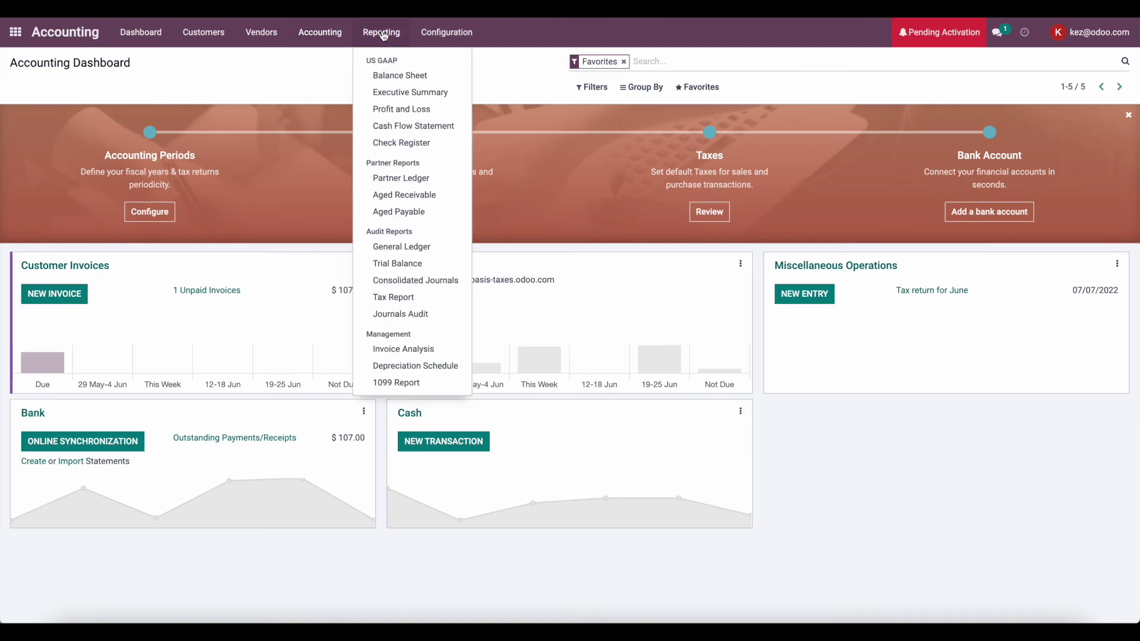
pyautogui.click(412, 301)
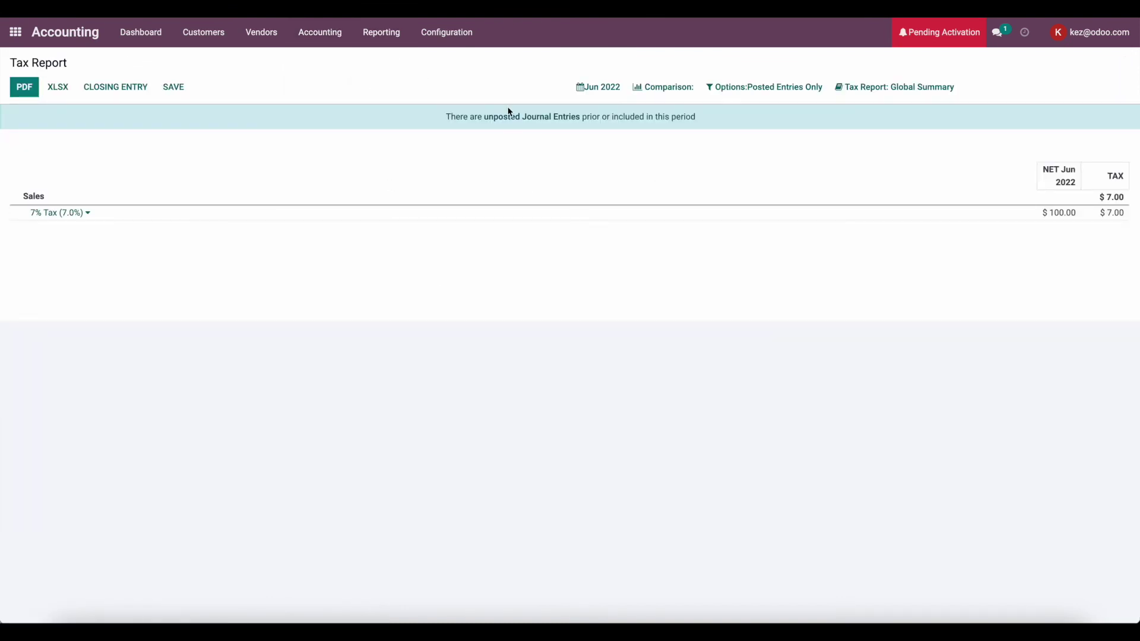
pyautogui.click(122, 87)
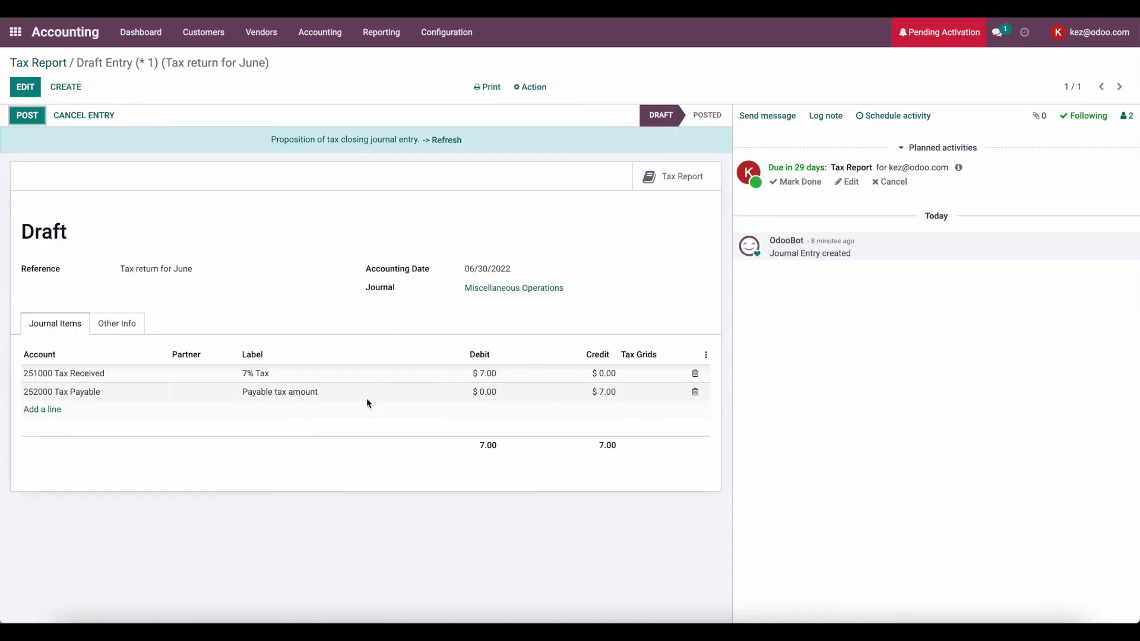